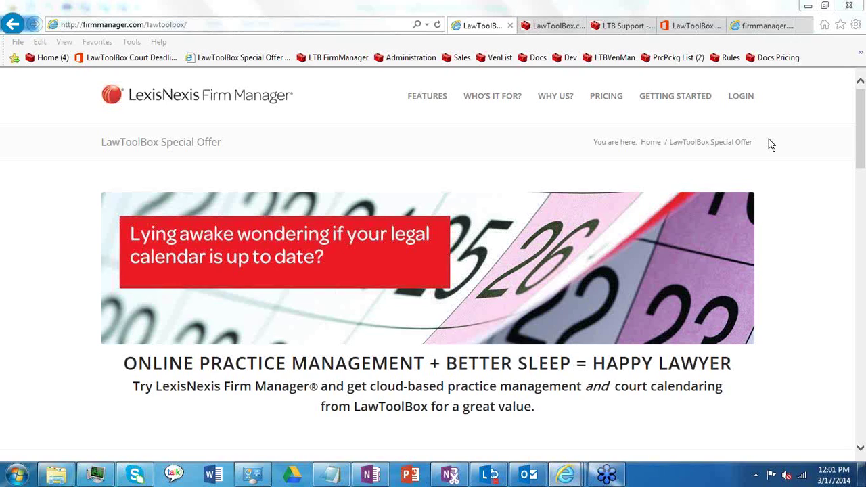
Step: Go to the LawToolBox home page, then the Rule Sets page, highlighting the LawToolBox Rule Sets heading
click(852, 139)
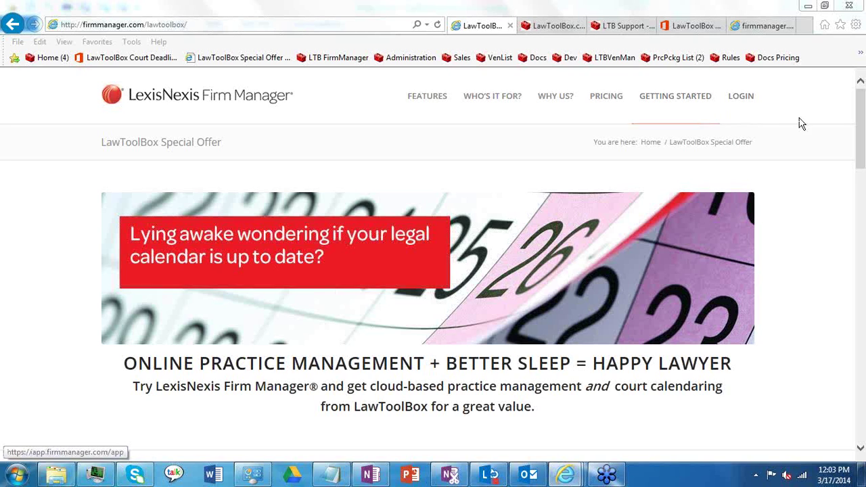
click(534, 27)
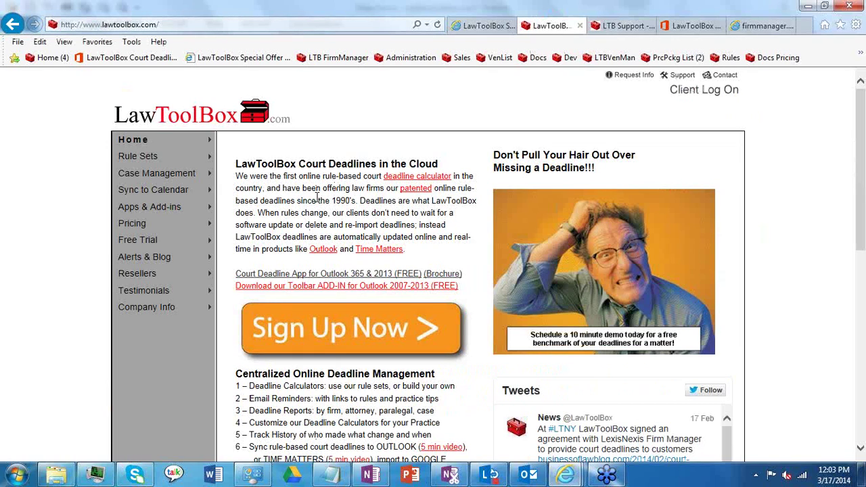
click(155, 163)
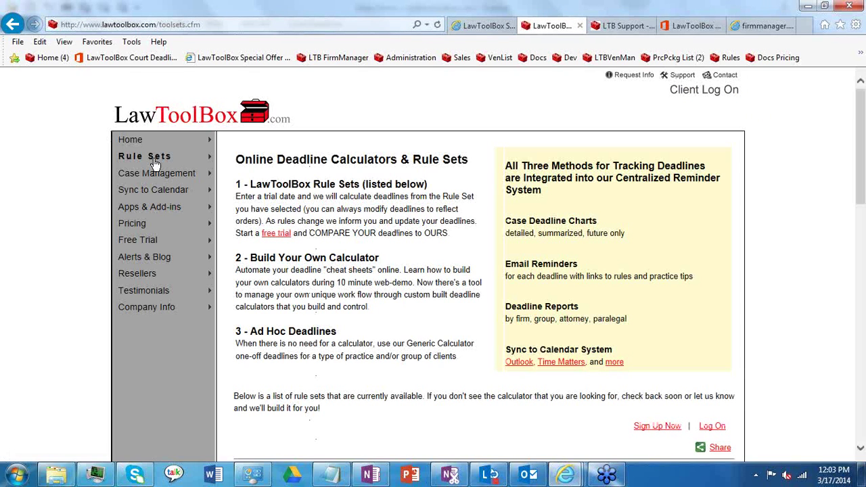
drag(250, 184, 342, 184)
click(327, 197)
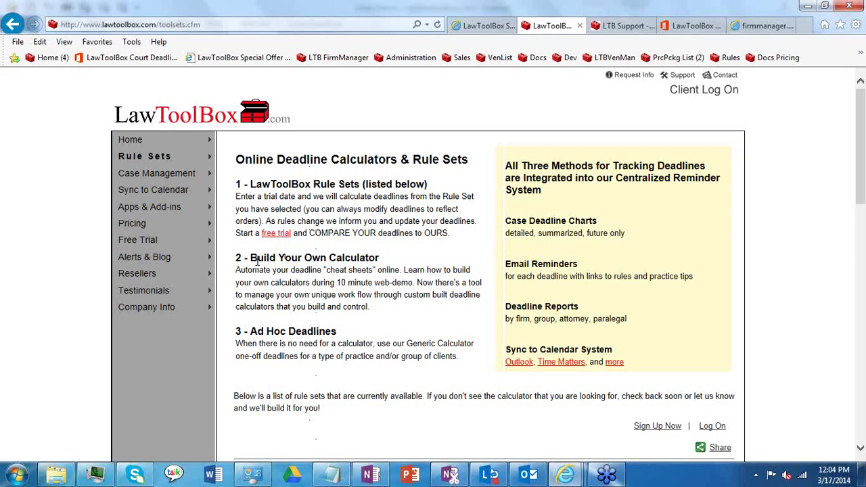
Step: Highlight the Build Your Own Calculator heading, then return home and open the client log-on page
drag(252, 259, 304, 259)
click(364, 266)
click(129, 140)
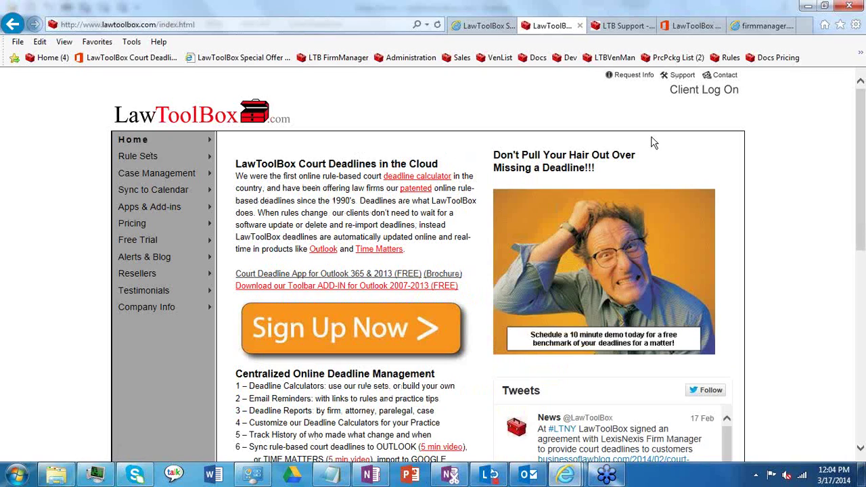
click(686, 95)
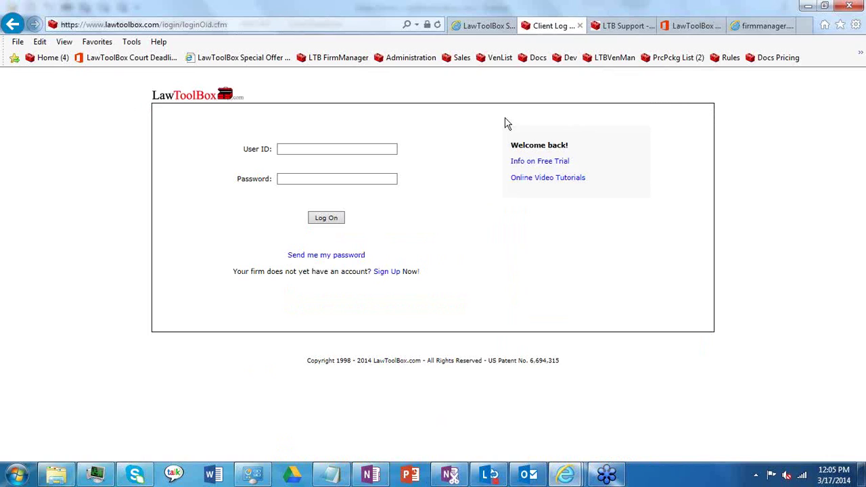
Step: Select the User ID and Password fields, then switch to the Outlook demo inbox window
click(372, 148)
click(374, 177)
mouse_move(531, 476)
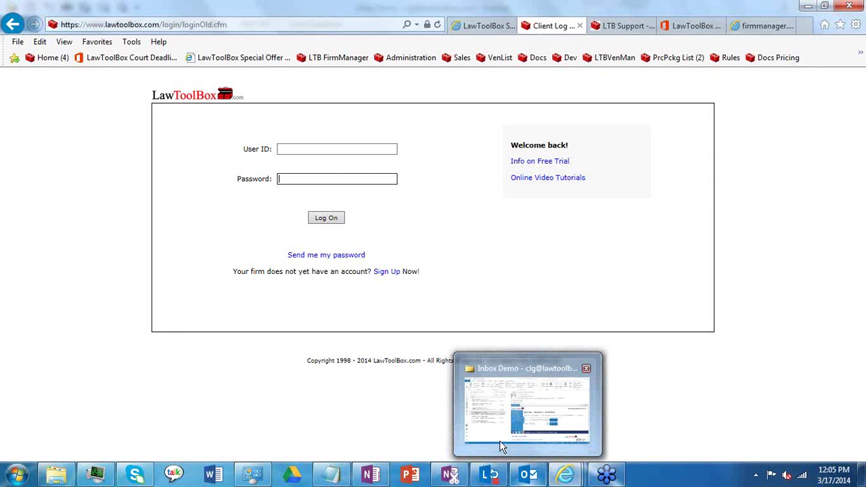
click(500, 441)
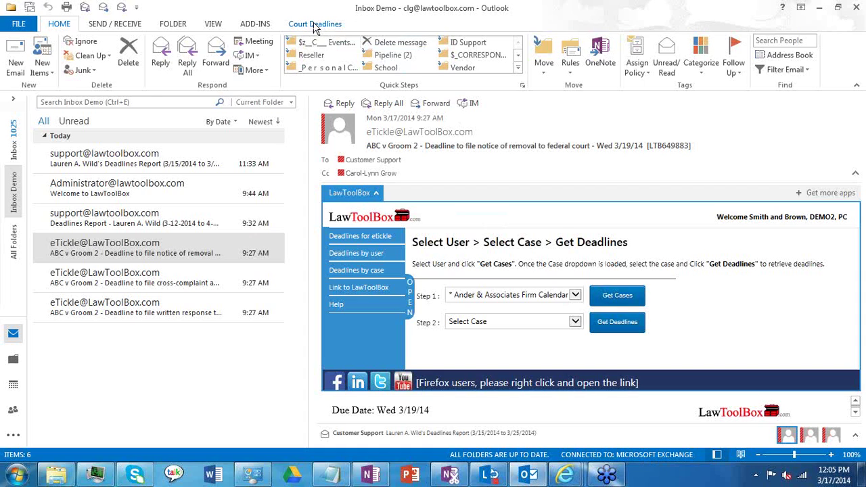
Step: Launch LawToolBox from Outlook's Court Deadlines tab and sign in with the demo user ID and password
click(314, 24)
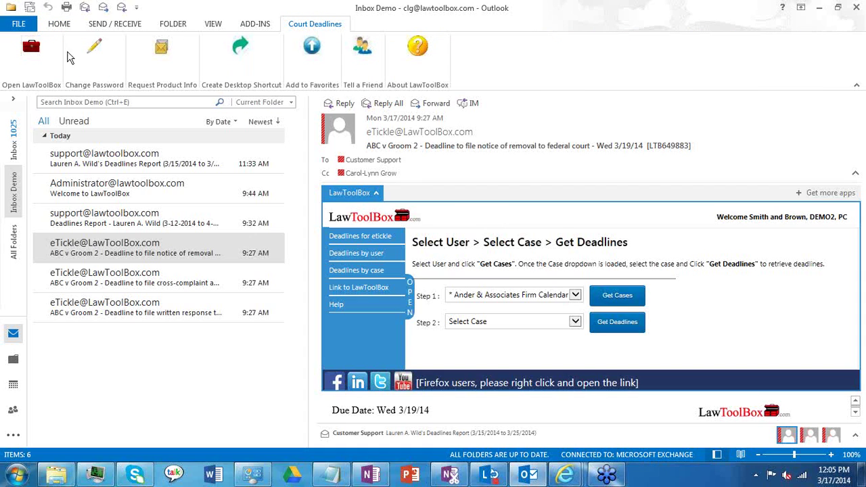
click(37, 50)
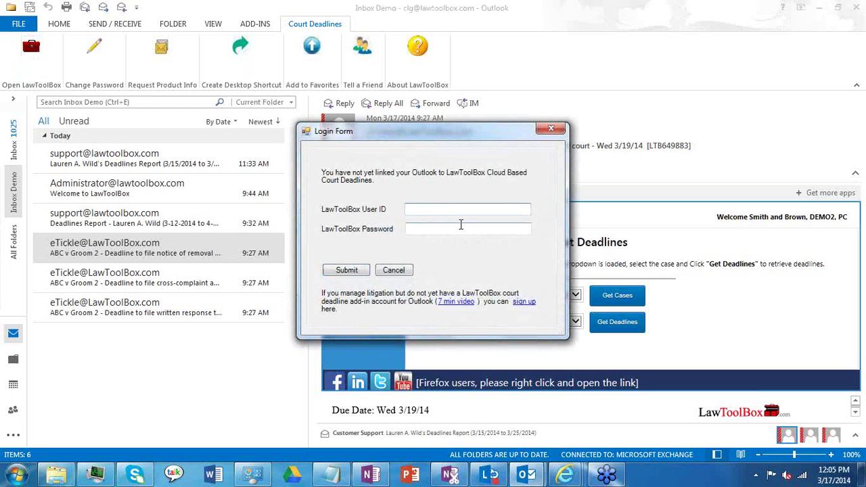
text(demo2222)
click(443, 228)
text(####)
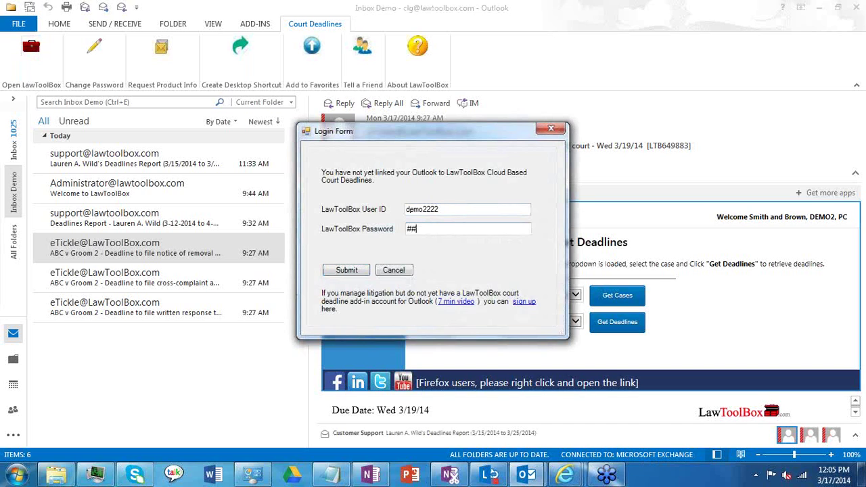
text(#####)
click(355, 274)
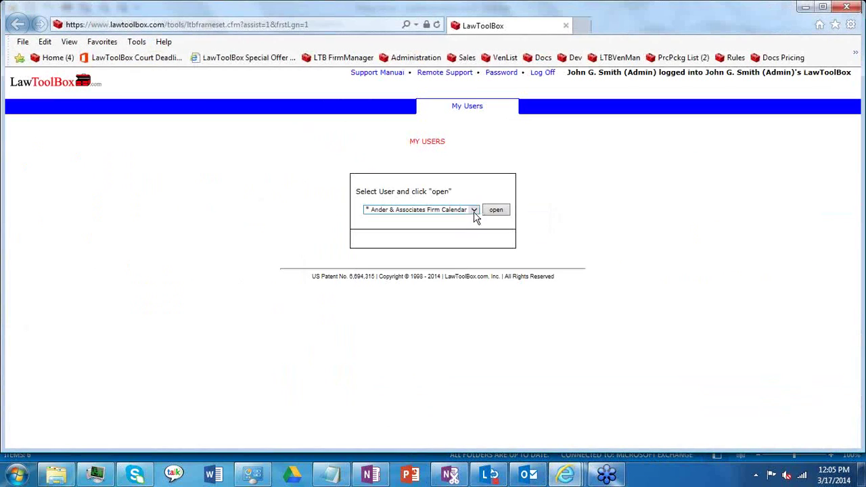
Step: Pick a firm user from the Select User list and open that user's LawToolBox
click(474, 211)
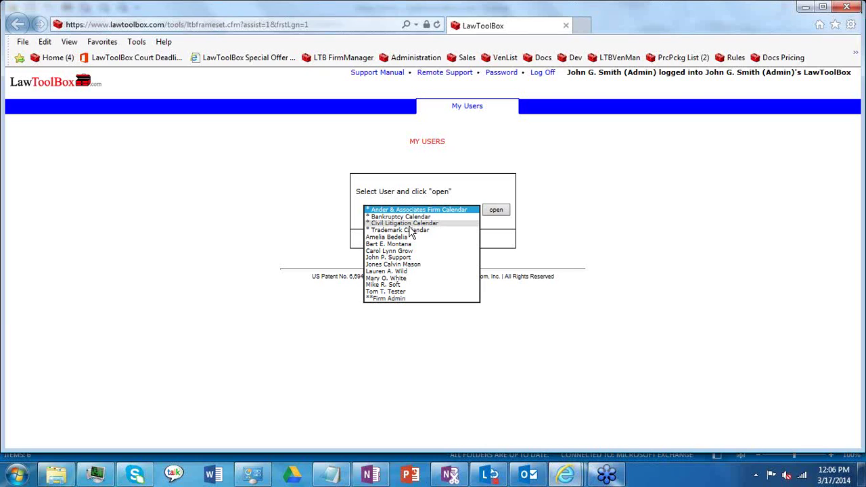
click(402, 273)
click(495, 212)
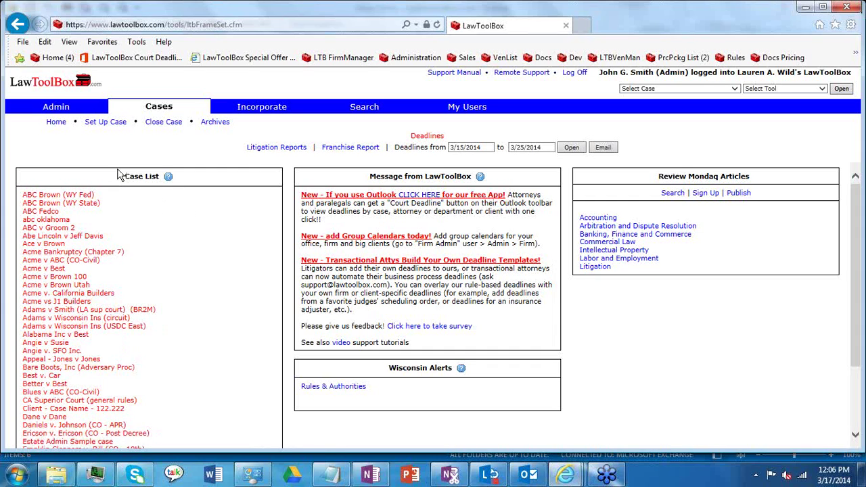
Step: Start a new case setup and change its state from Wisconsin to California
click(112, 127)
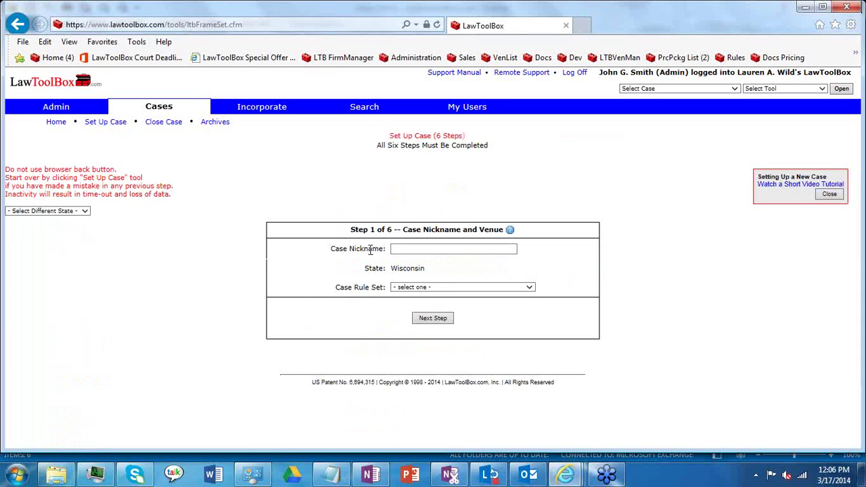
drag(421, 269, 393, 271)
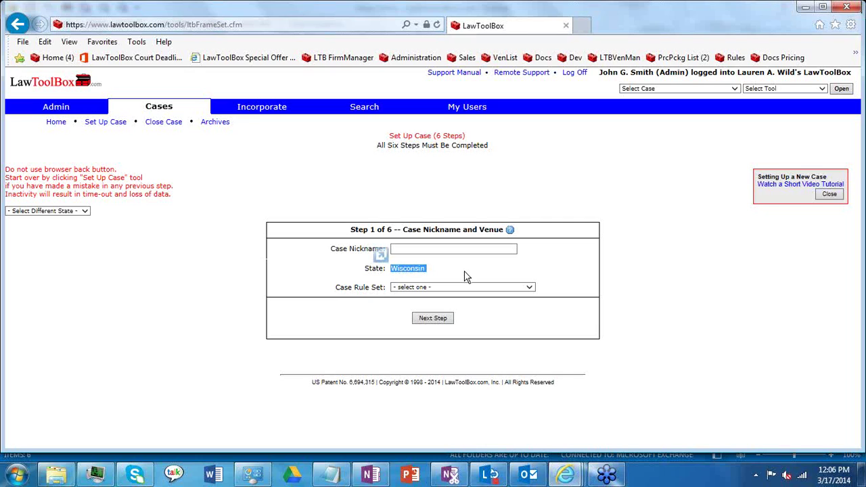
click(530, 289)
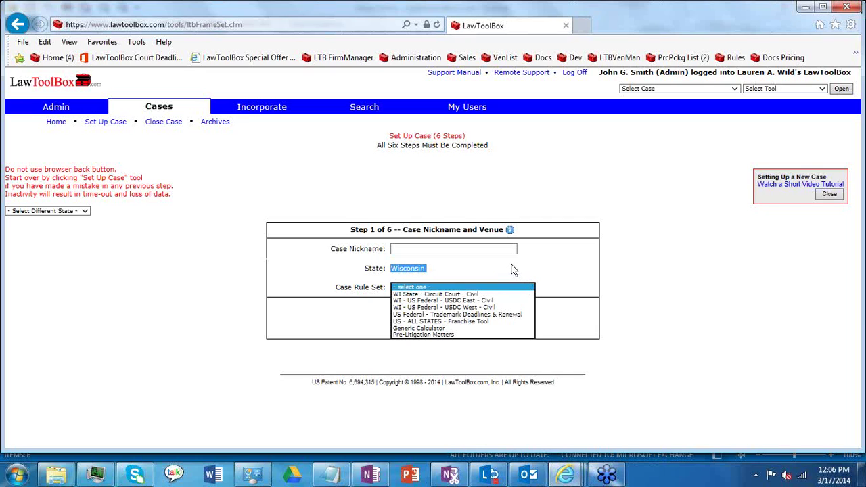
click(514, 270)
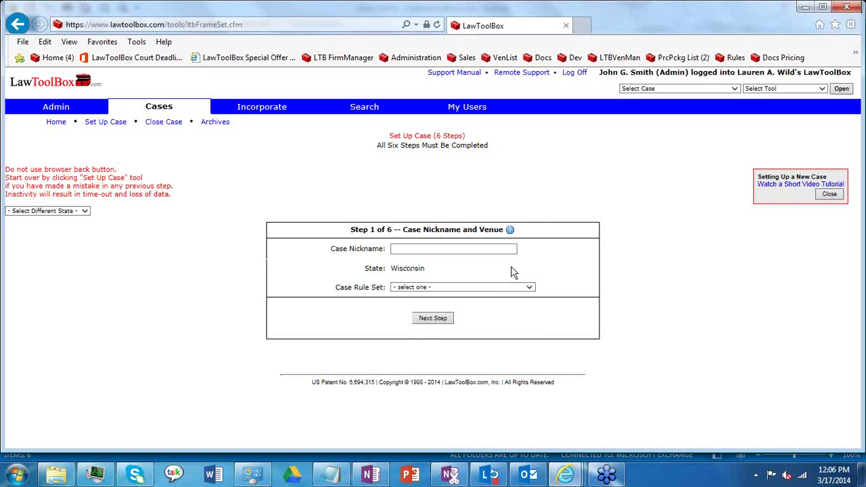
click(84, 211)
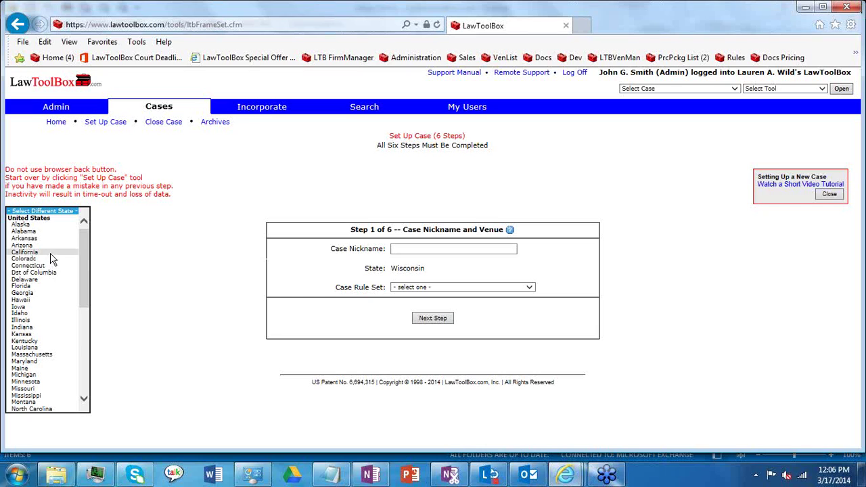
click(53, 253)
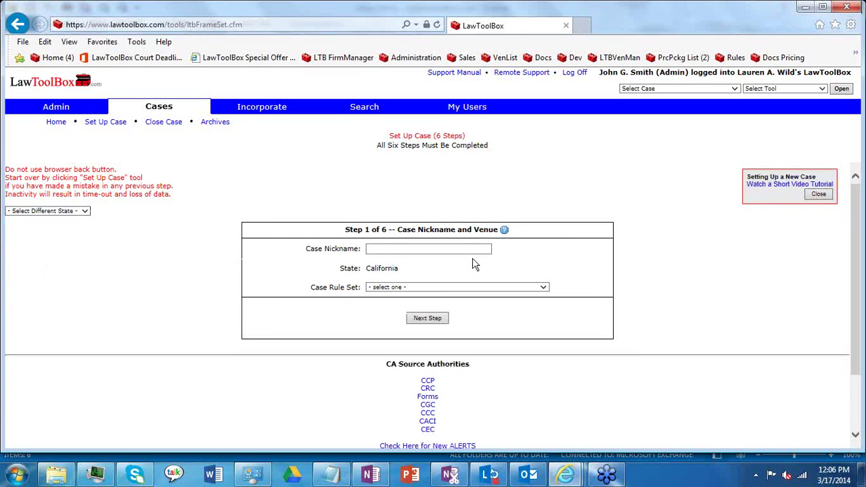
Step: Name the case 'ABC v Smith 2', choose CA Superior Court Civil (LA County), and continue to step 2
click(441, 249)
text(ABC v Smith )
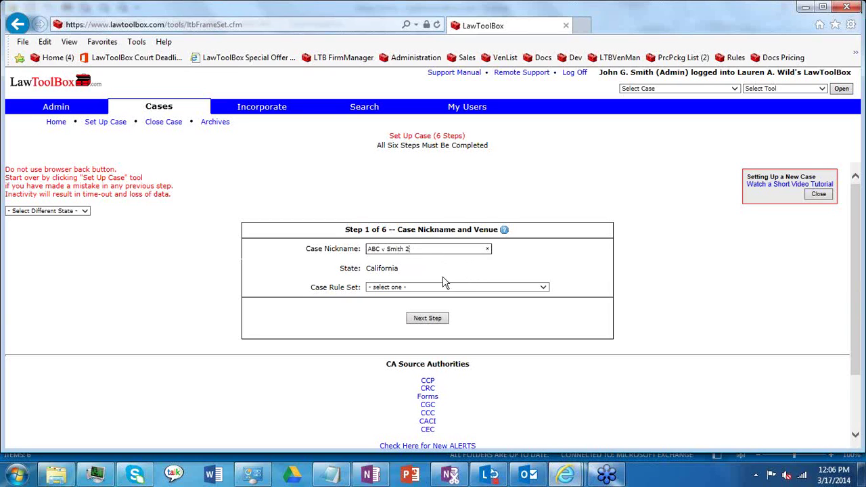
text(2)
click(551, 289)
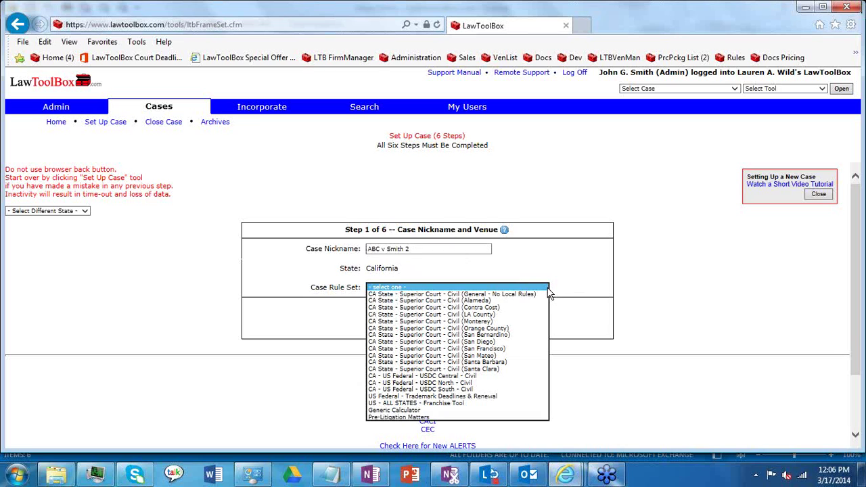
click(464, 315)
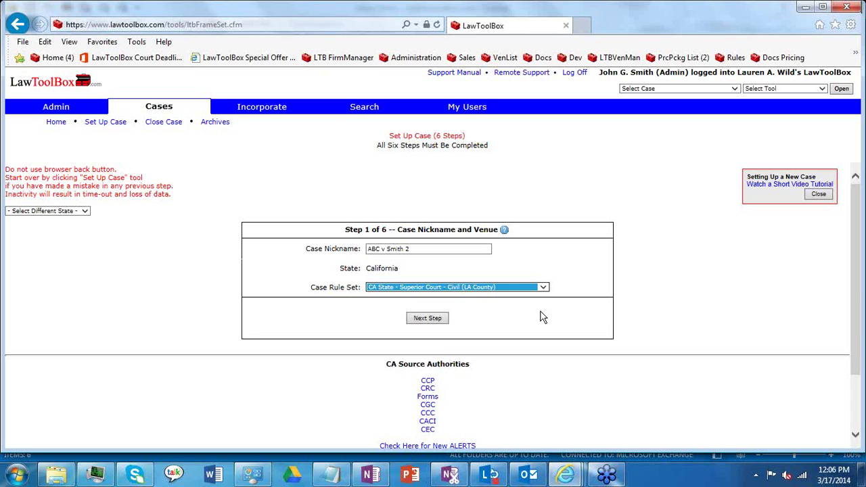
click(443, 323)
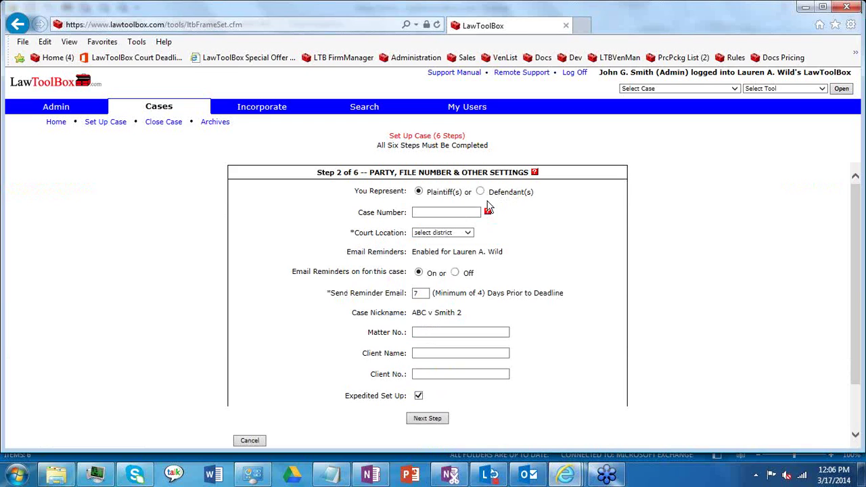
Step: Set the case's court location to Los Angeles, pointing out the Email Reminders setting
click(451, 212)
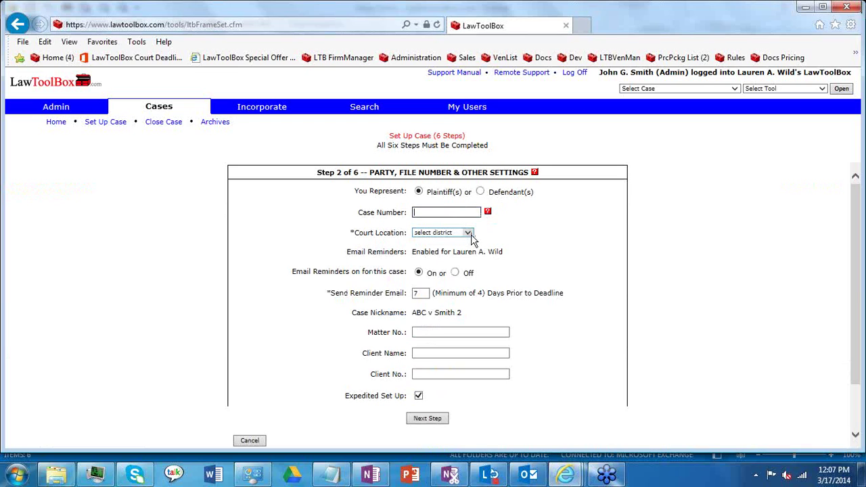
click(473, 240)
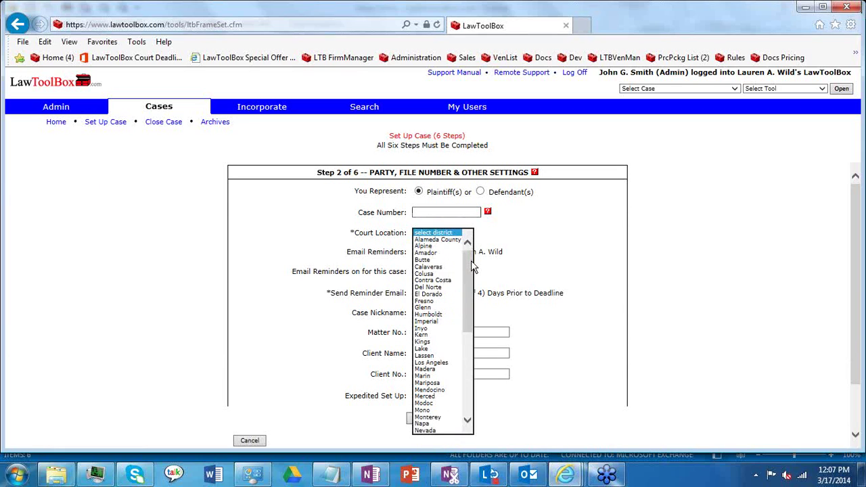
click(440, 363)
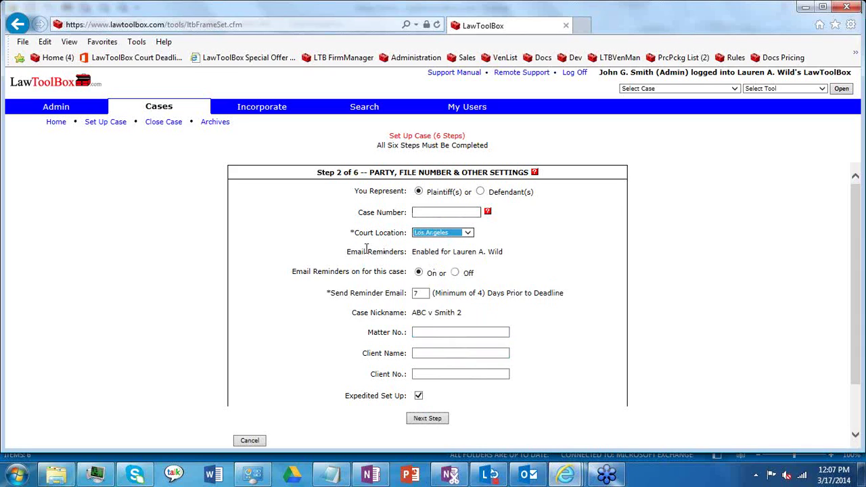
drag(347, 254, 337, 271)
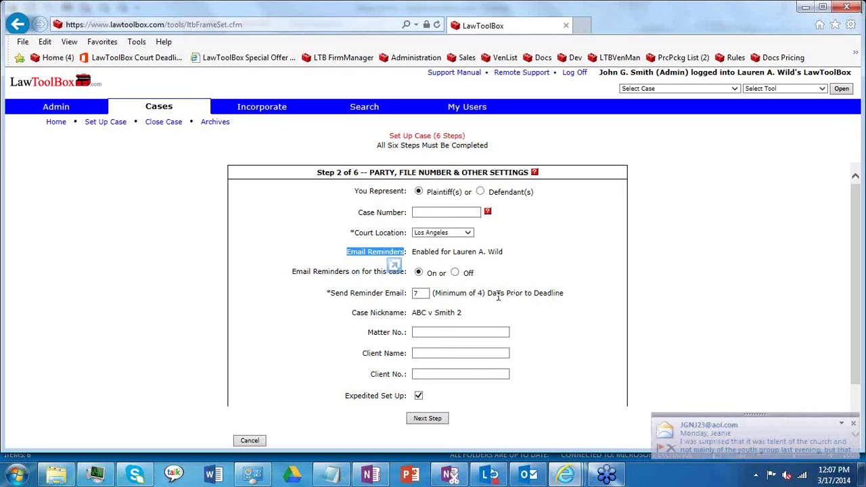
Step: Enter matter number 6 and submit the party and settings step
click(423, 331)
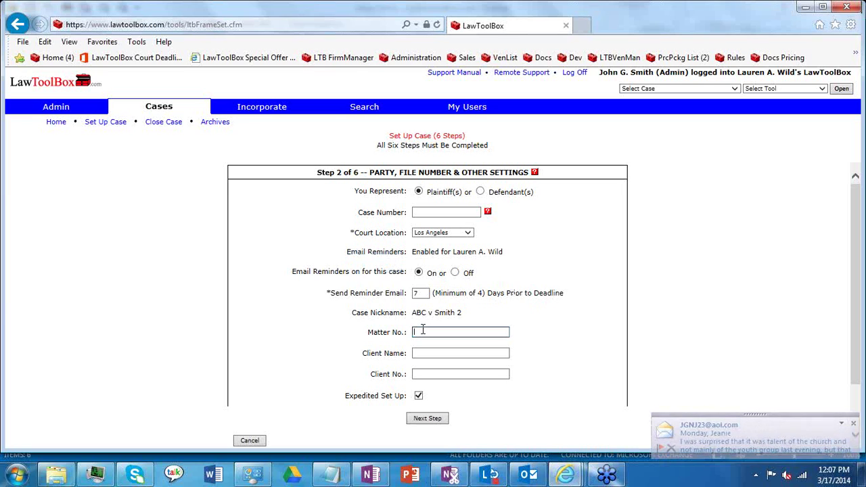
drag(411, 313, 457, 313)
click(419, 331)
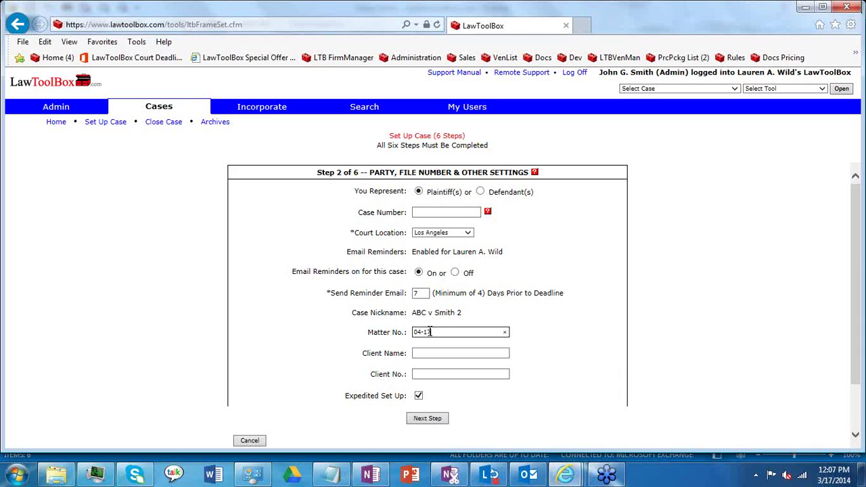
text(6.1)
drag(365, 352, 387, 353)
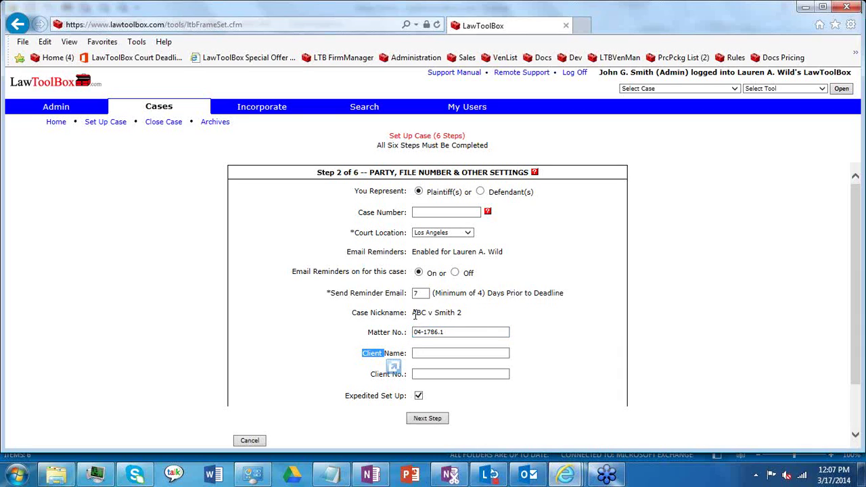
click(396, 354)
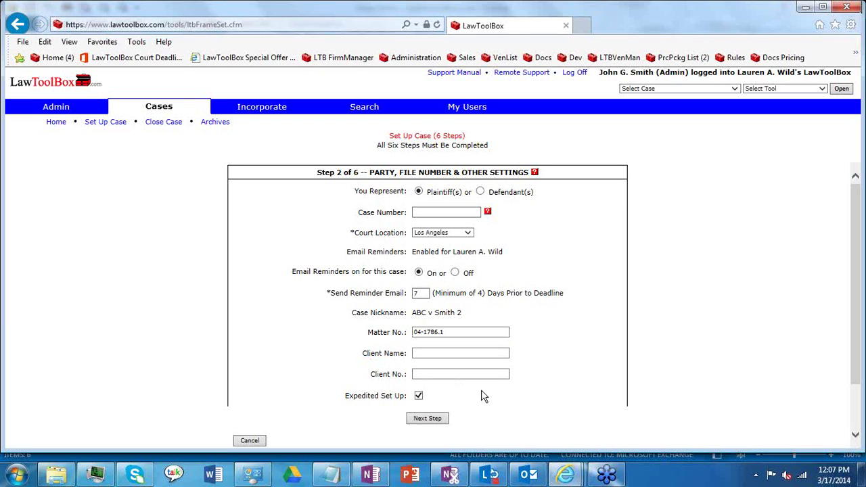
click(436, 420)
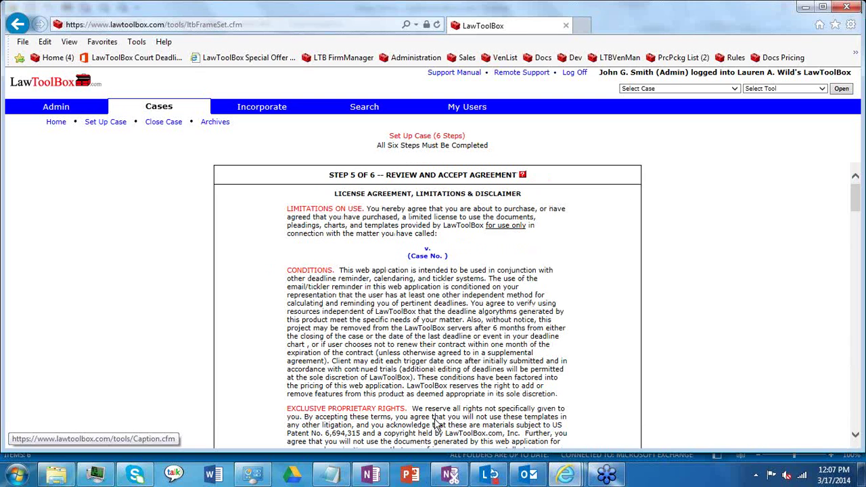
Step: Scroll through the Step 5 license agreement and accept its terms
scroll(857, 414, down, 3)
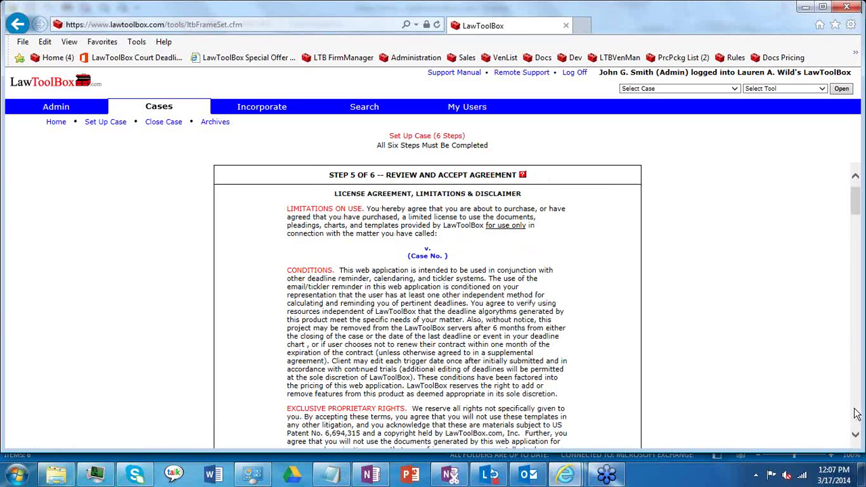
scroll(856, 415, down, 20)
drag(856, 354, 856, 414)
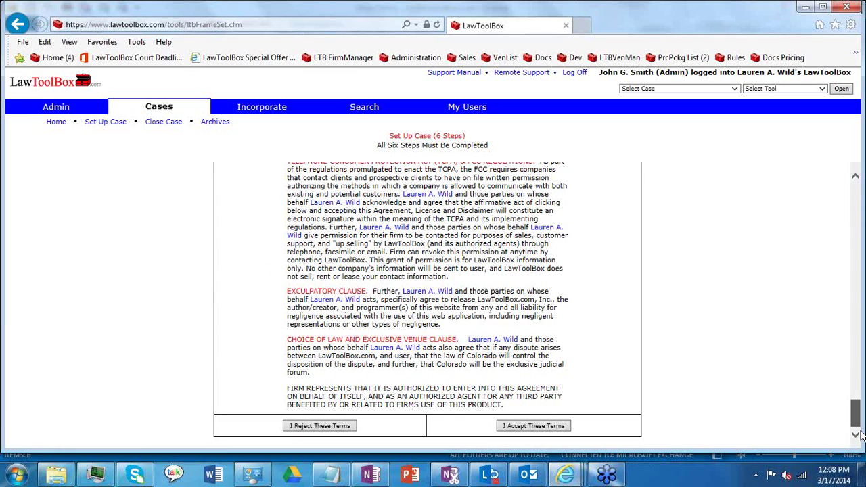
click(535, 427)
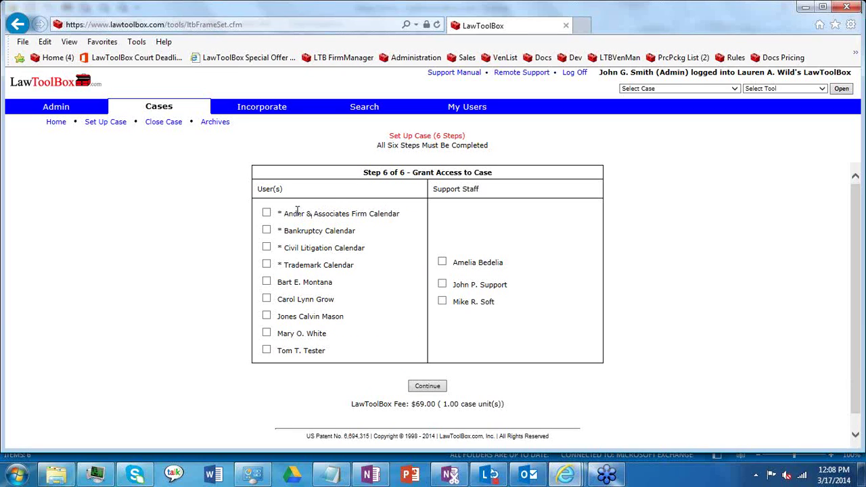
Step: Grant access to the Ander & Associates Firm Calendar, the first attorney and first support staff member
click(266, 213)
click(266, 281)
click(443, 264)
click(431, 384)
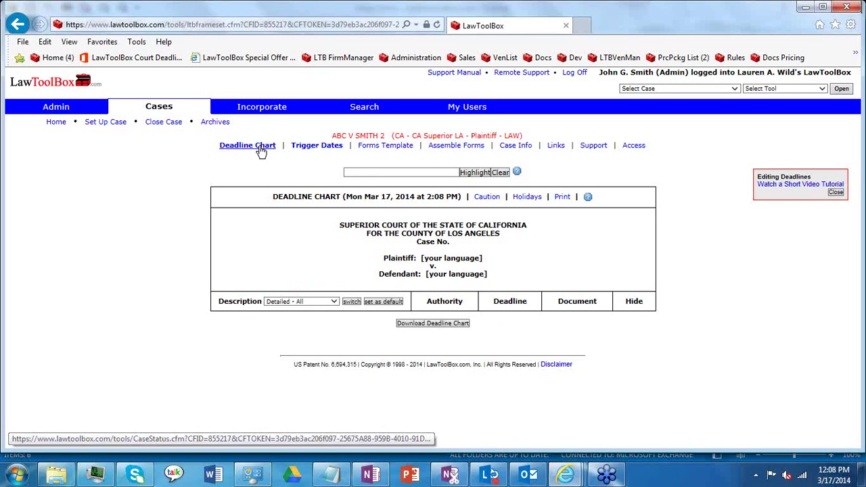
Step: Open the case's Trigger Dates page, highlighting the quick input option and secondary trigger date categories
click(298, 150)
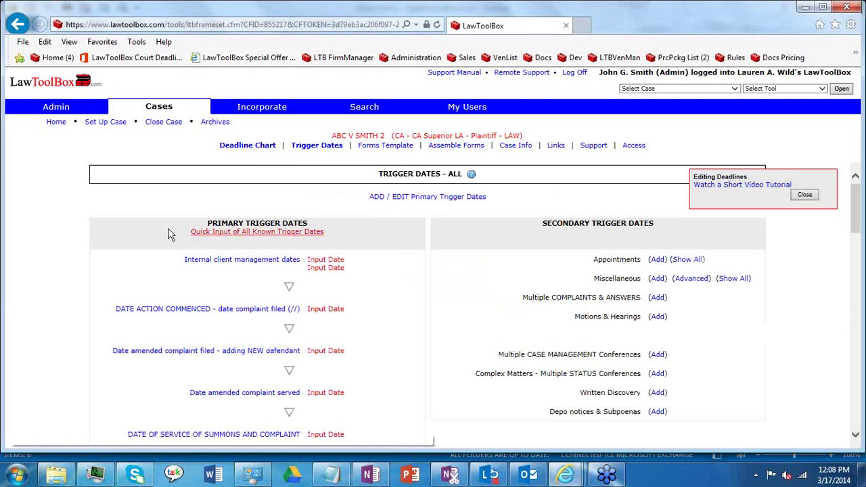
drag(135, 240, 357, 243)
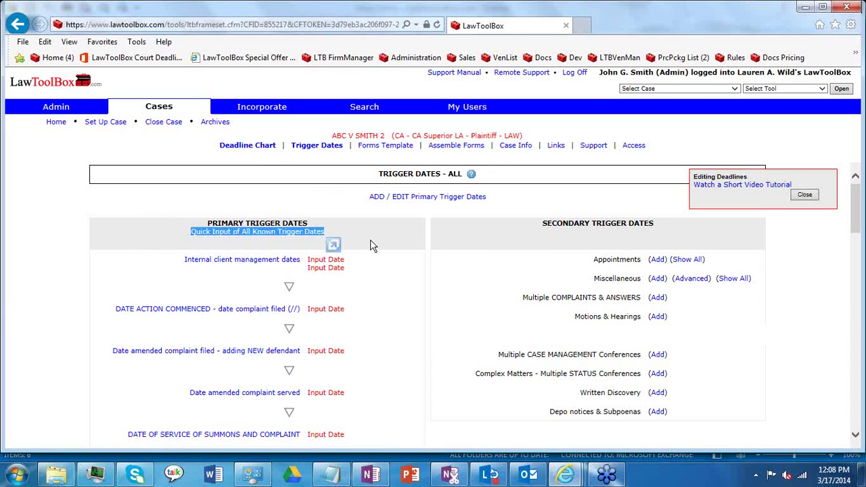
click(372, 240)
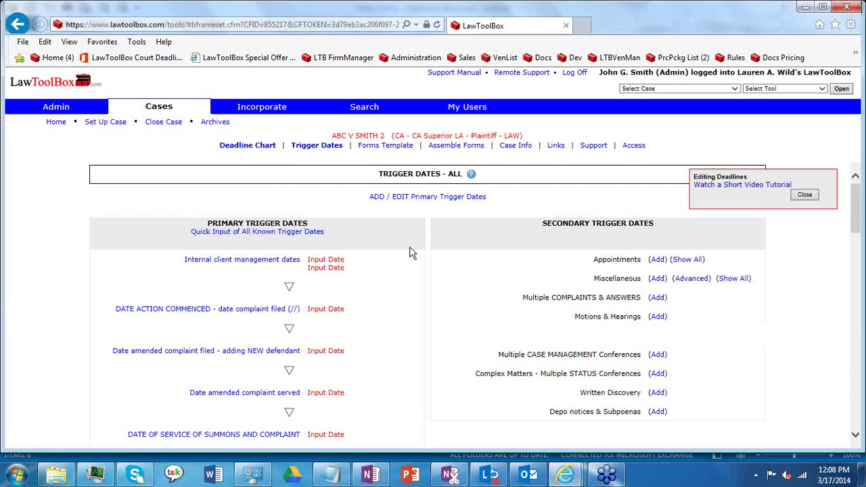
drag(591, 261, 660, 331)
Step: Open Quick Input of All Known Trigger Dates and enter 3/10/14 as the complaint-filed date
click(405, 269)
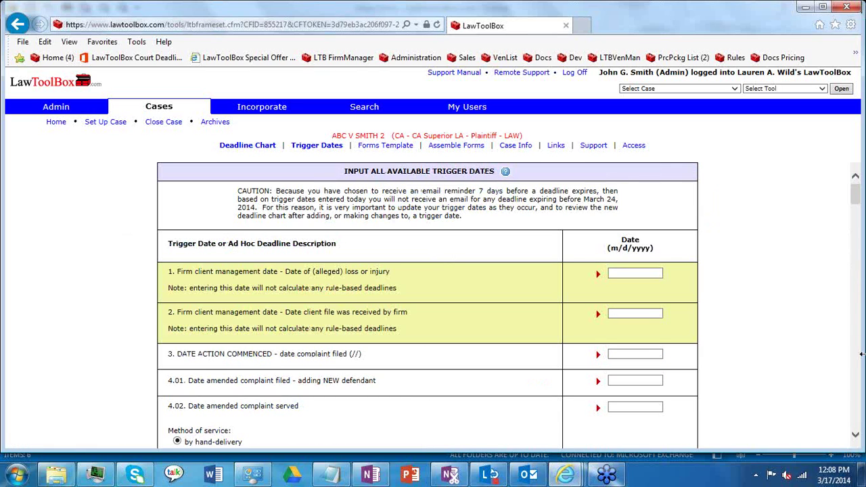
click(856, 436)
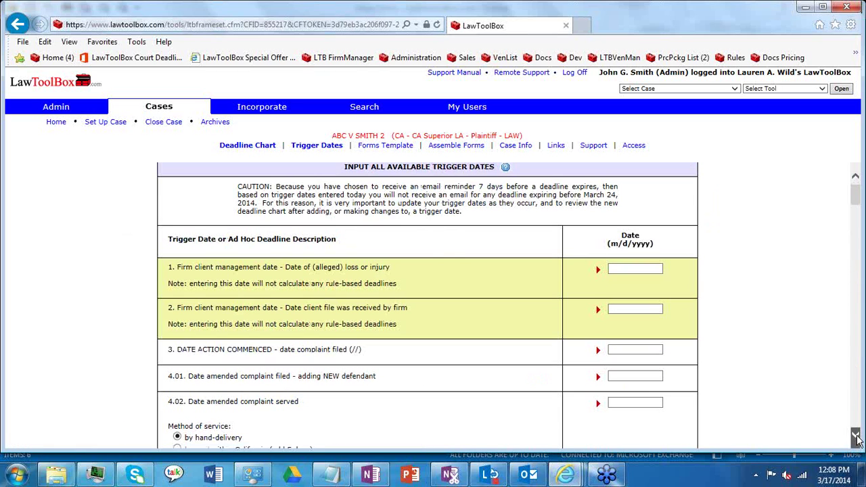
click(856, 438)
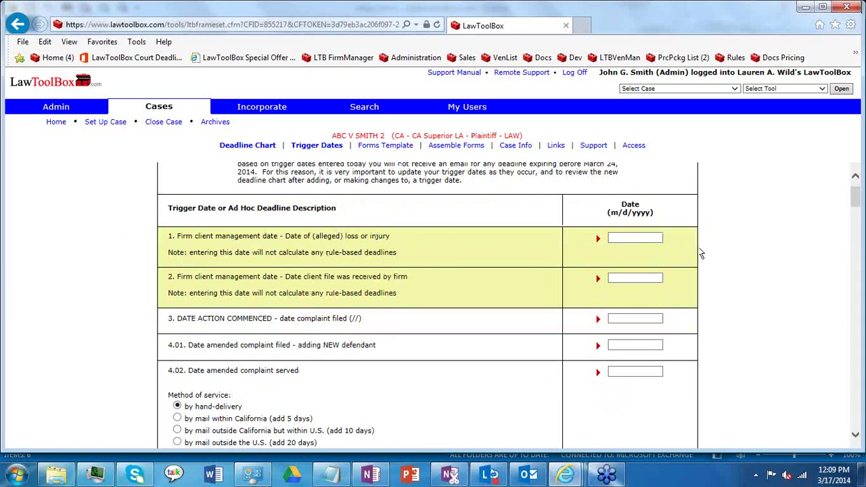
click(620, 321)
text(3/10/14)
click(856, 437)
Step: Enter 3/17/14 as the date the summons and complaint were served
scroll(856, 437, down, 2)
click(261, 279)
mouse_move(264, 279)
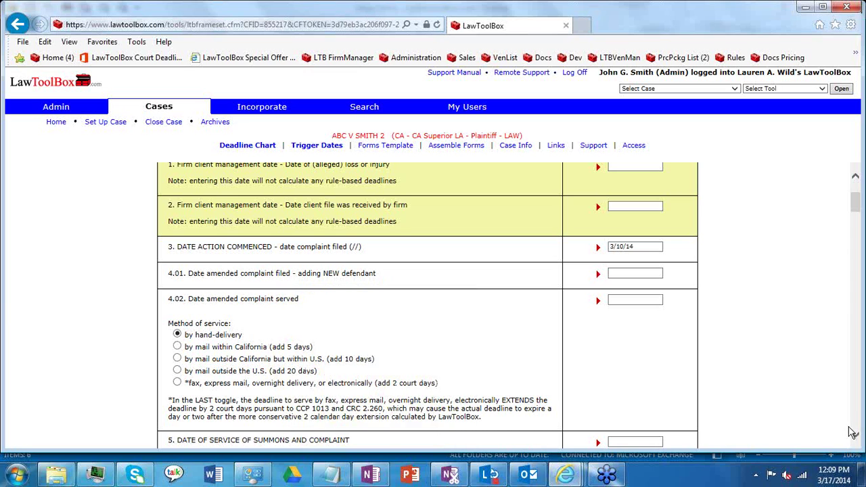
scroll(857, 437, down, 2)
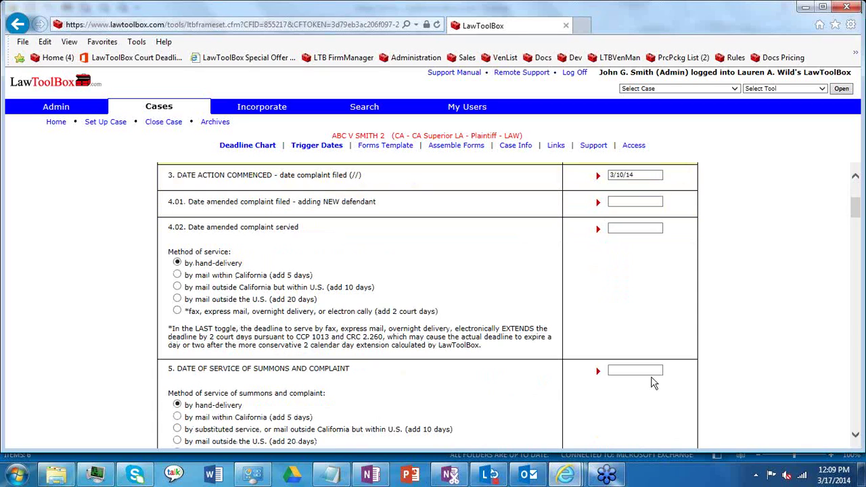
click(645, 371)
text(3/17/14)
click(856, 437)
click(855, 436)
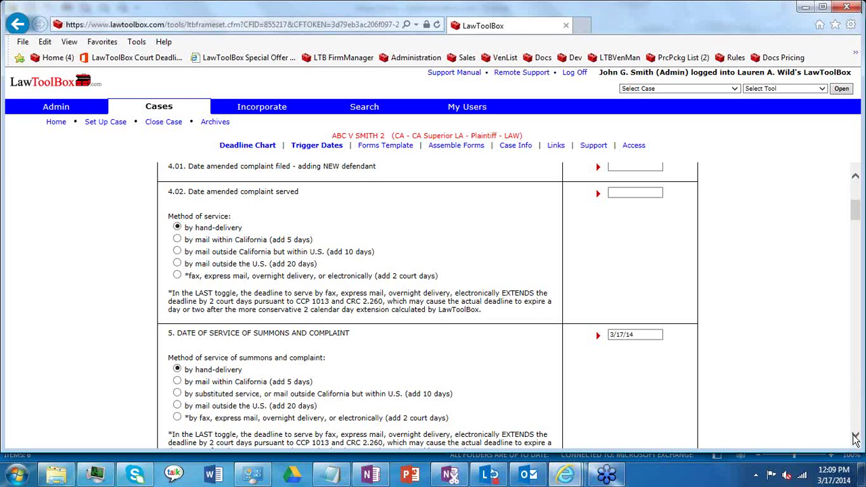
Step: Page down through the long trigger-date form for ABC v Smith 2
click(855, 436)
click(855, 438)
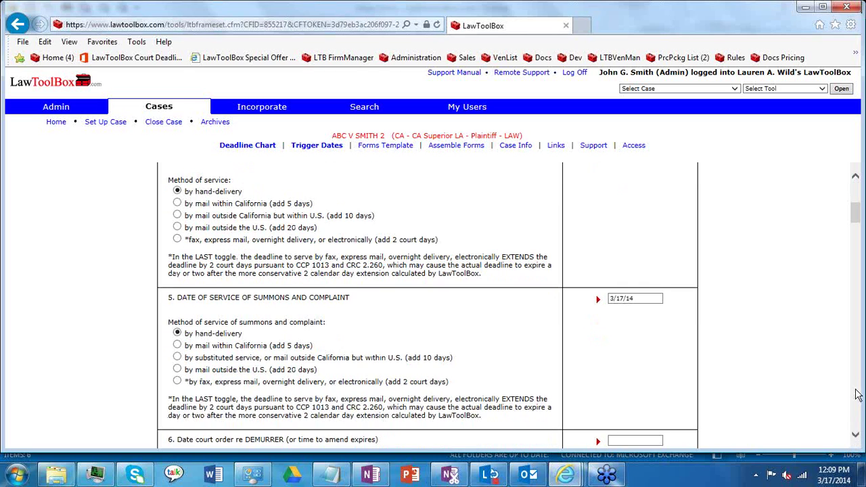
click(856, 438)
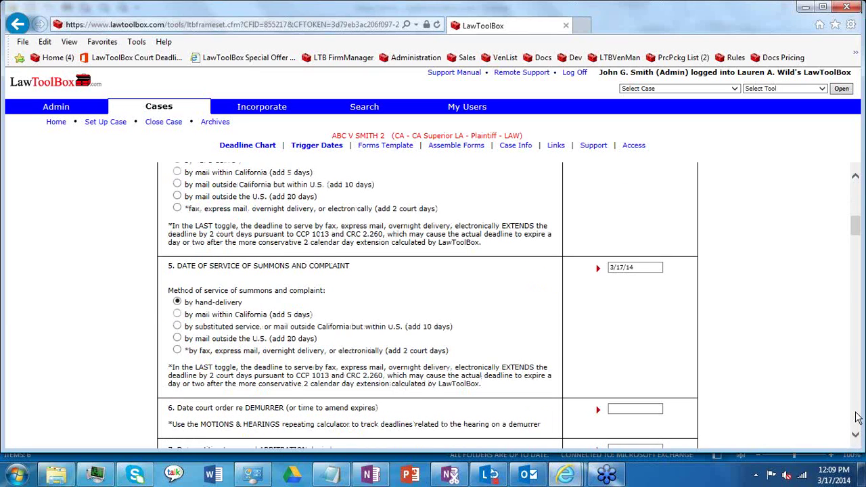
click(857, 418)
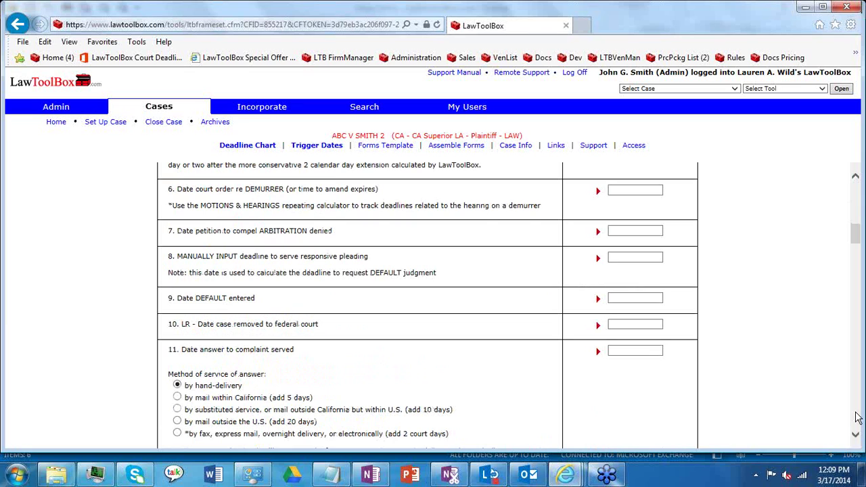
click(857, 418)
click(856, 419)
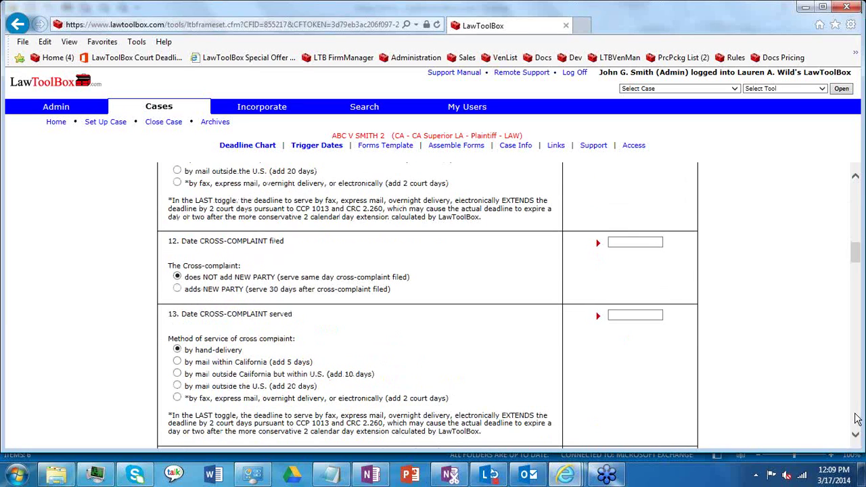
click(857, 419)
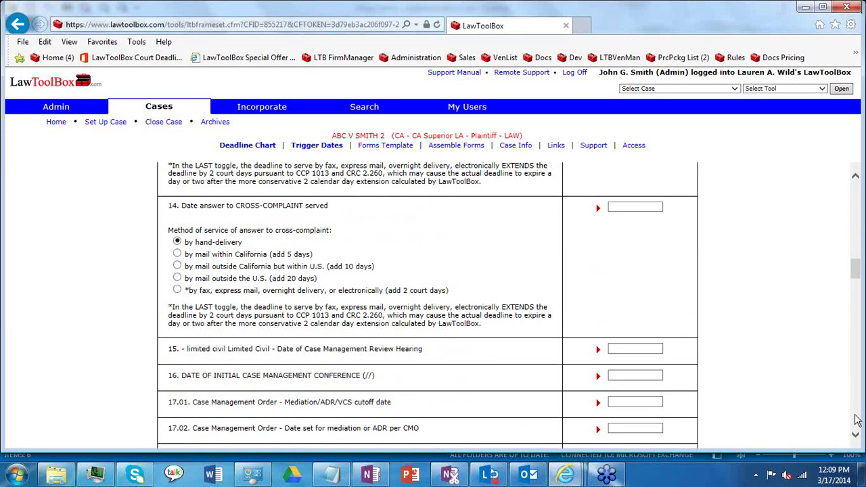
click(856, 436)
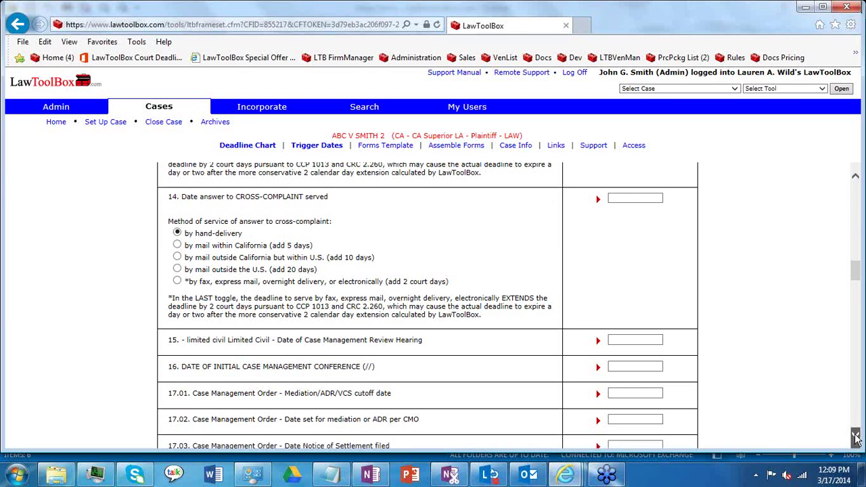
click(856, 438)
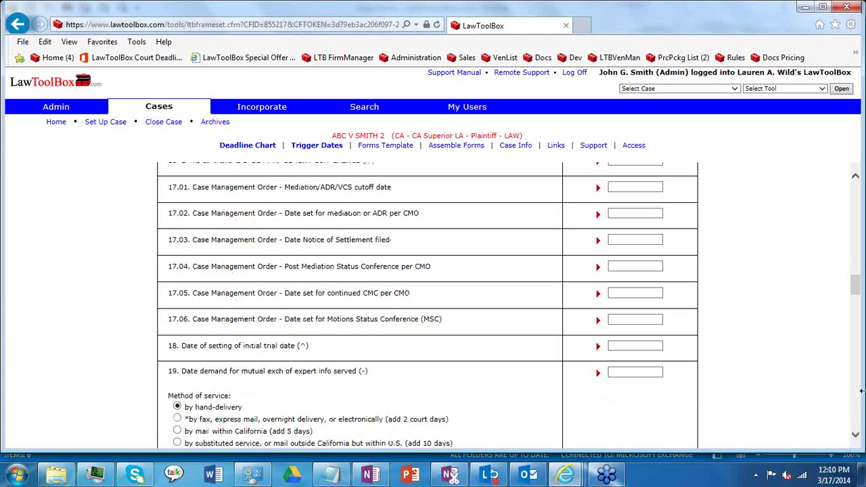
Step: Scroll to the form's bottom and open the ABC v Smith 2 deadline chart
scroll(858, 395, down, 1)
scroll(858, 395, down, 3)
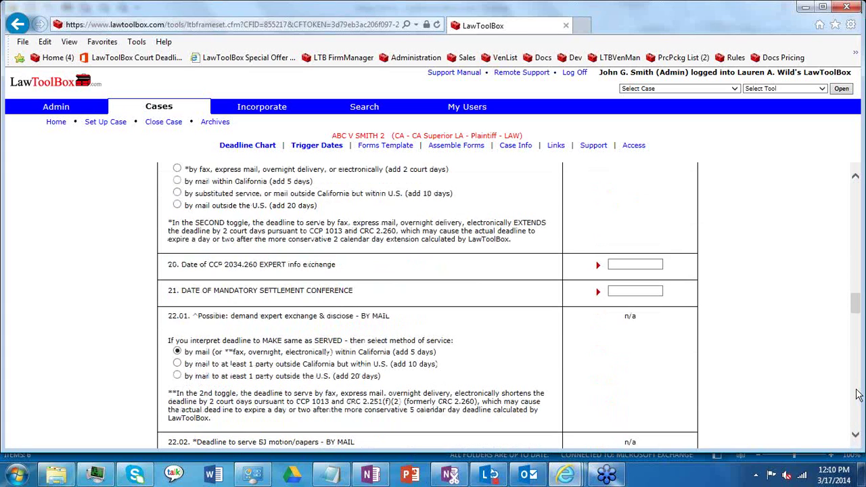
scroll(858, 396, down, 9)
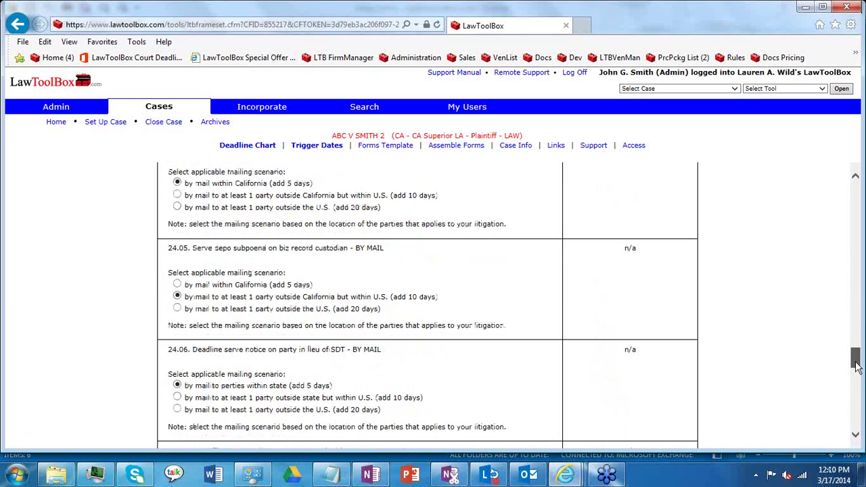
scroll(857, 393, down, 6)
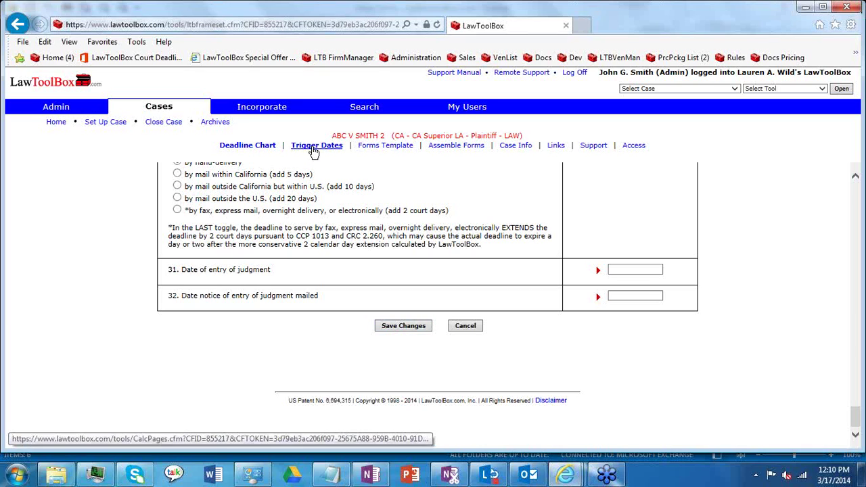
click(260, 149)
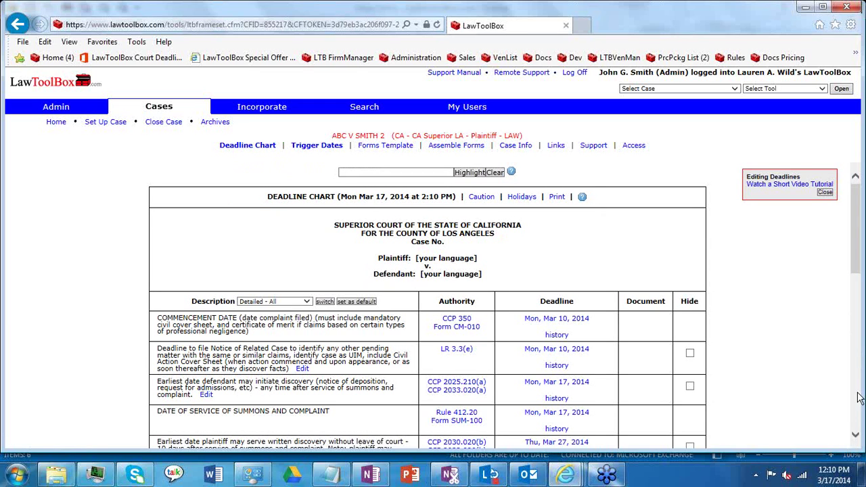
Step: Switch the ABC v Smith 2 deadline chart to 'Summarized - All' and set it as default
click(857, 438)
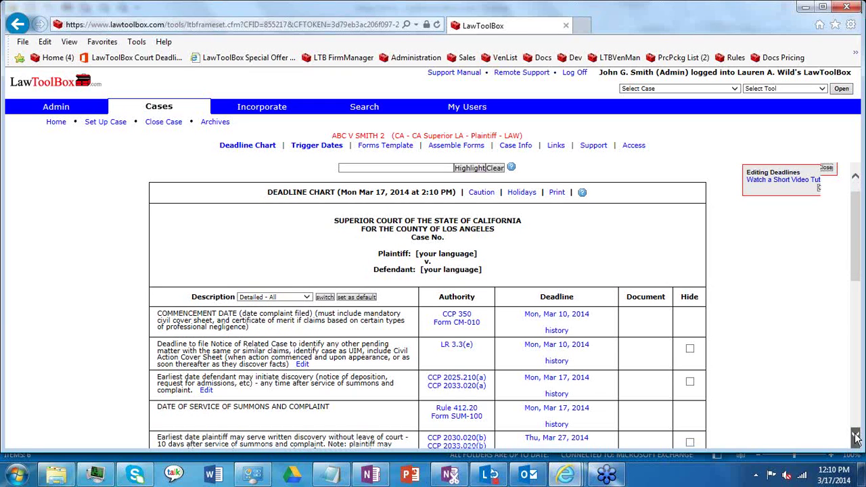
click(857, 438)
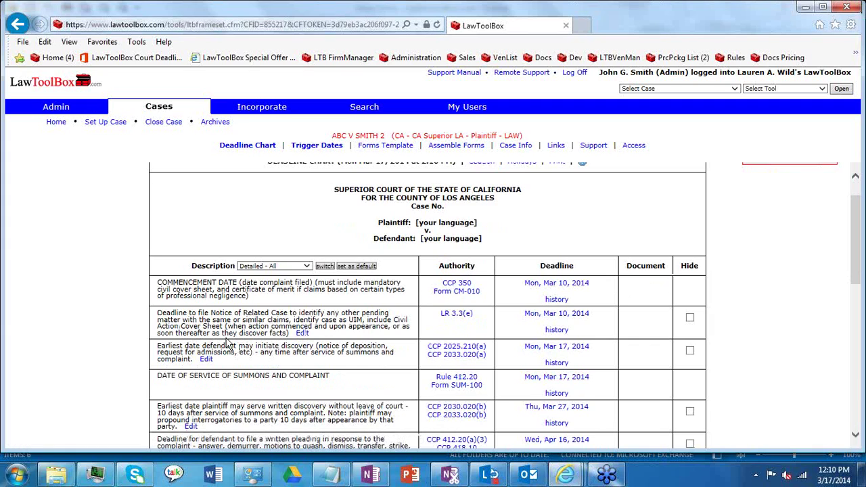
click(306, 266)
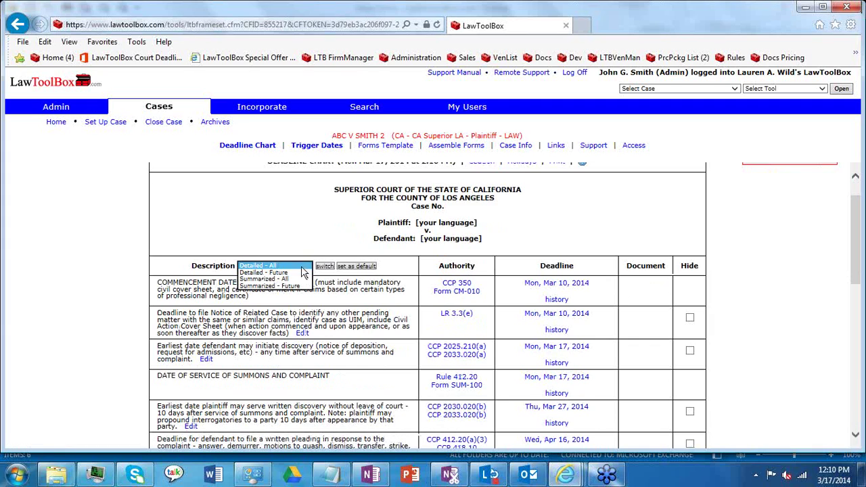
click(284, 279)
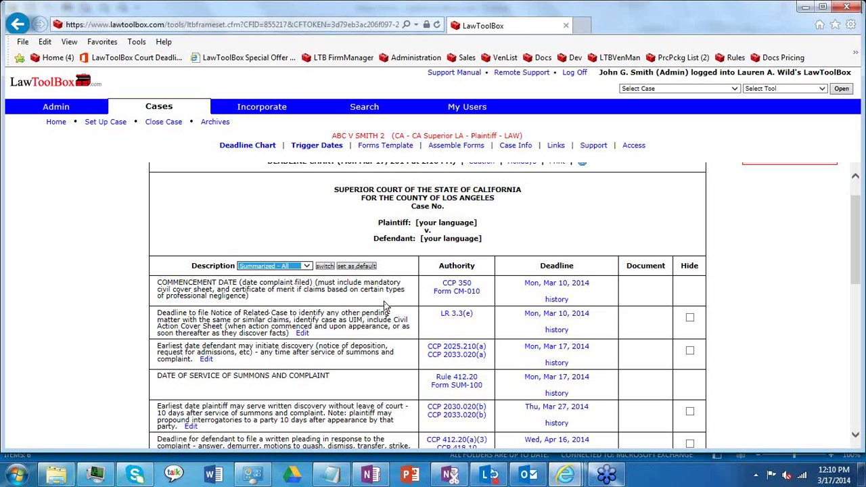
click(370, 268)
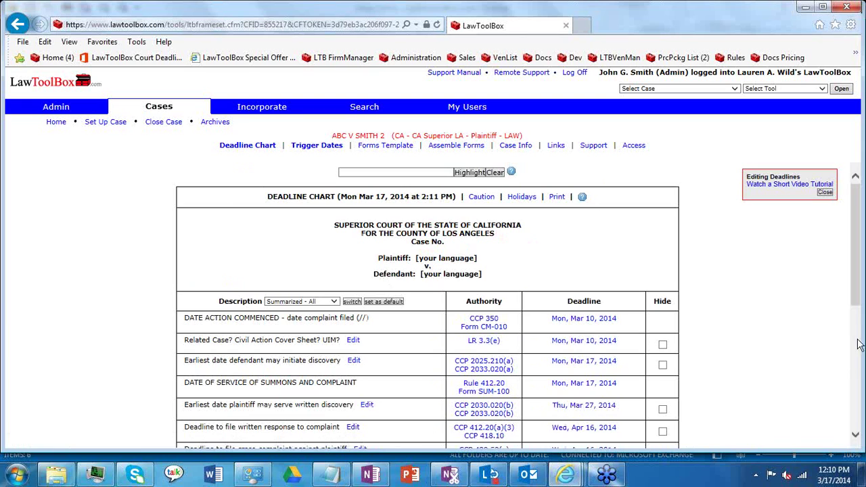
drag(856, 304, 856, 353)
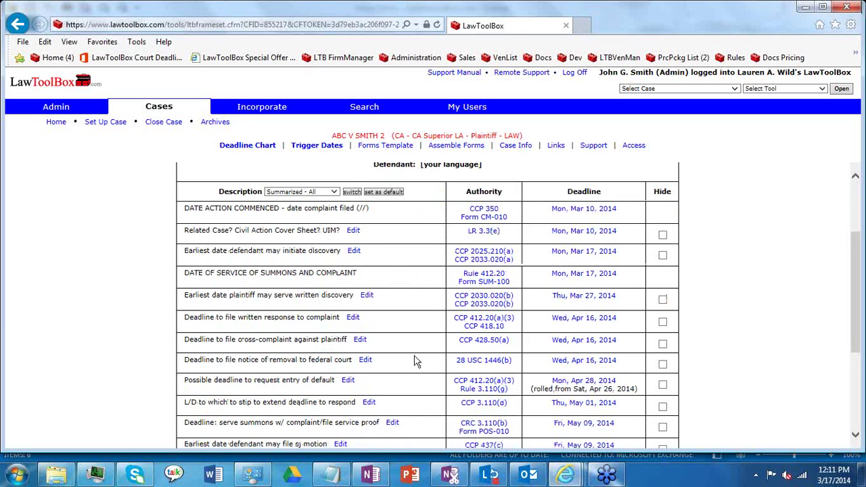
Step: Edit the written-response deadline, appending '(per 3/17/14 order)' and selecting the date's day to change
click(354, 318)
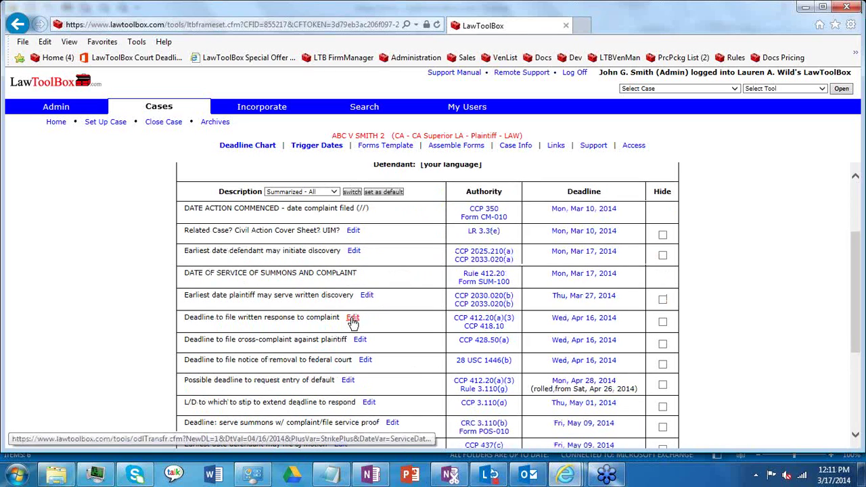
click(315, 257)
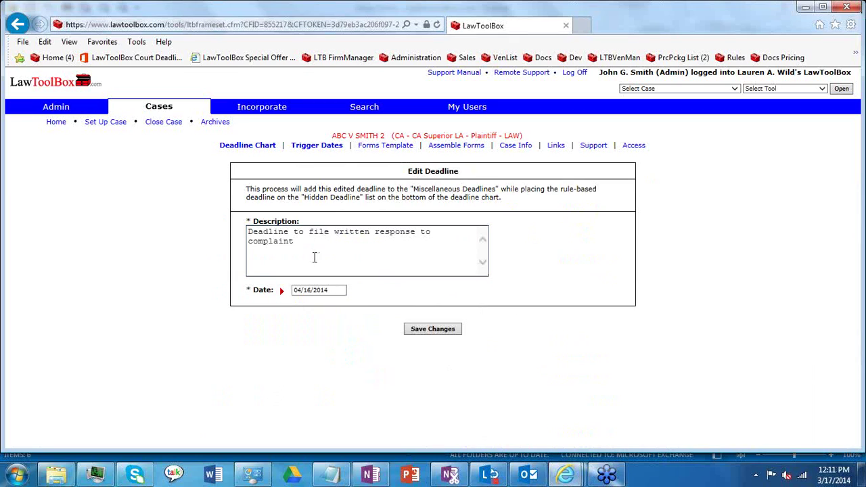
text((p)
text(er 3/17/14 order)
double_click(306, 290)
Step: Change the deadline's day to 23 for 04/23/2014 and save the edit
text(23)
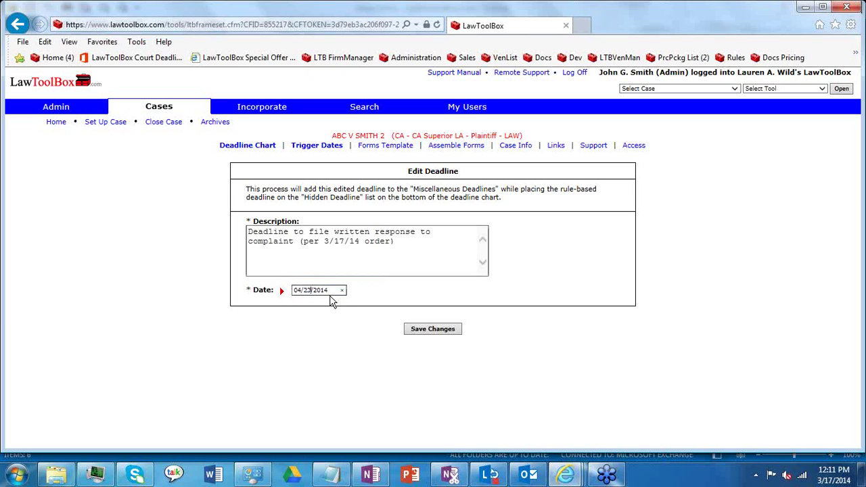
click(450, 329)
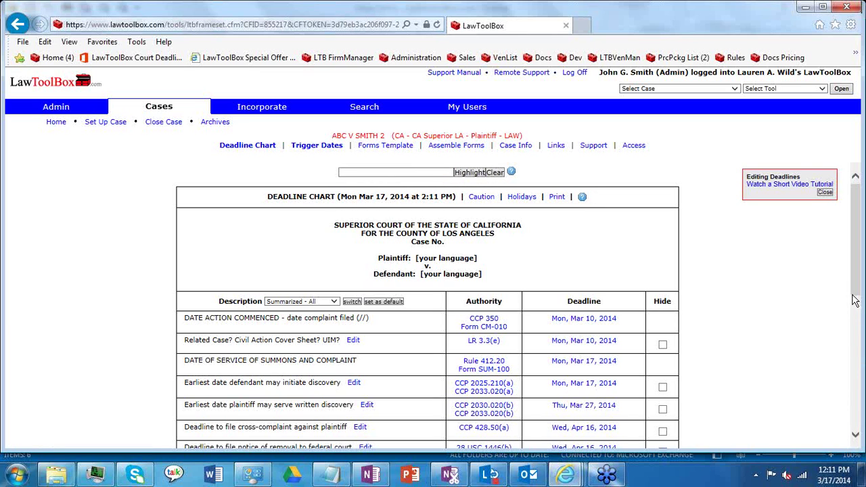
drag(857, 301, 856, 416)
Step: Download the deadline chart as a document and open it in Word
drag(854, 370, 814, 344)
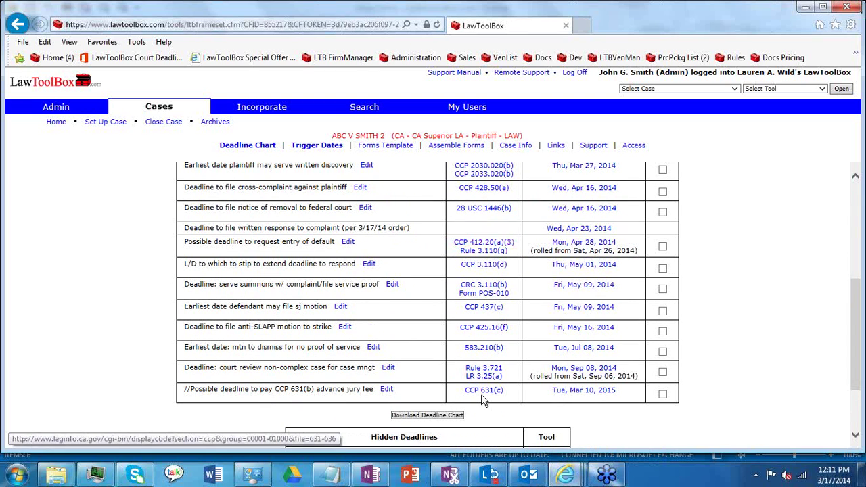
click(440, 417)
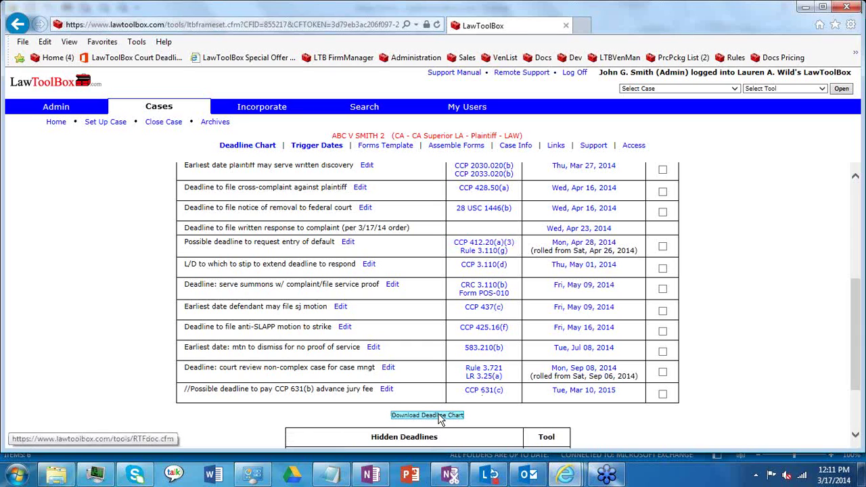
click(590, 434)
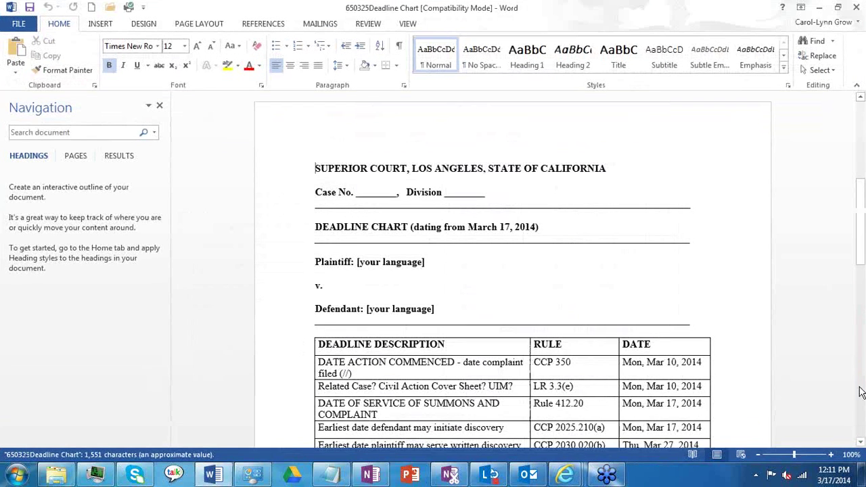
scroll(861, 392, down, 10)
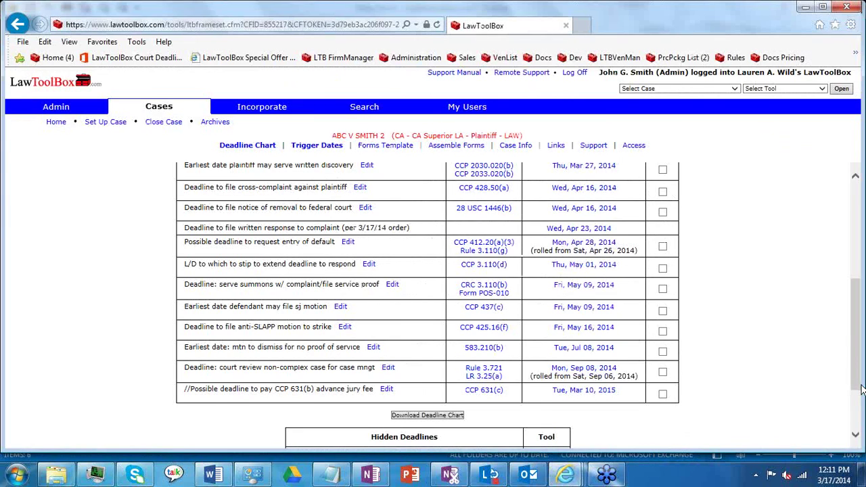
Step: Show all Miscellaneous deadlines, noting the '(per 3/17/14 order)' entry, and open the Add deadline form
drag(860, 364, 854, 261)
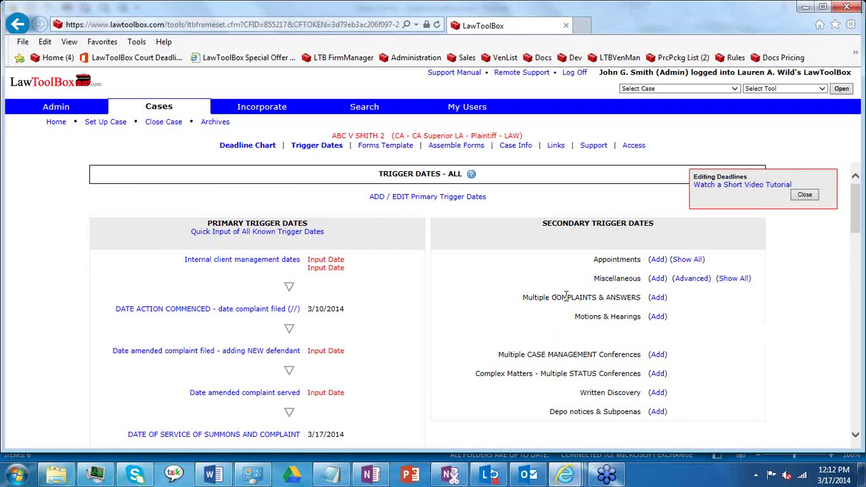
drag(594, 279, 640, 285)
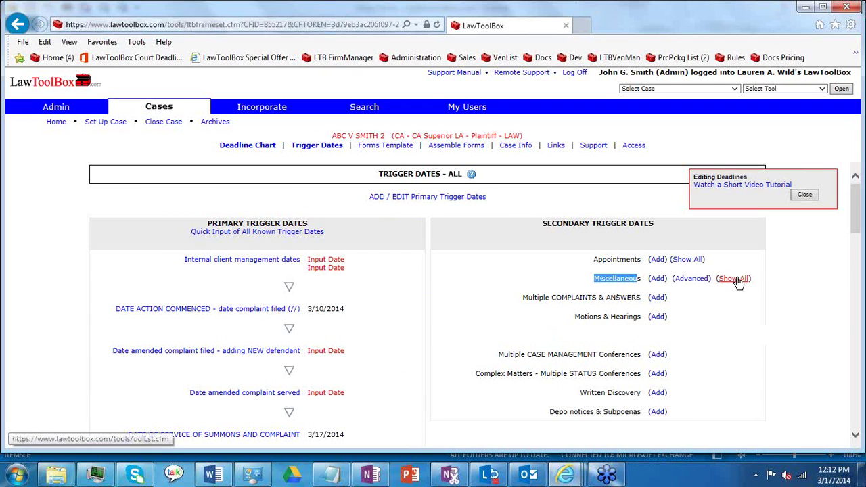
click(739, 282)
drag(416, 263, 158, 248)
click(252, 283)
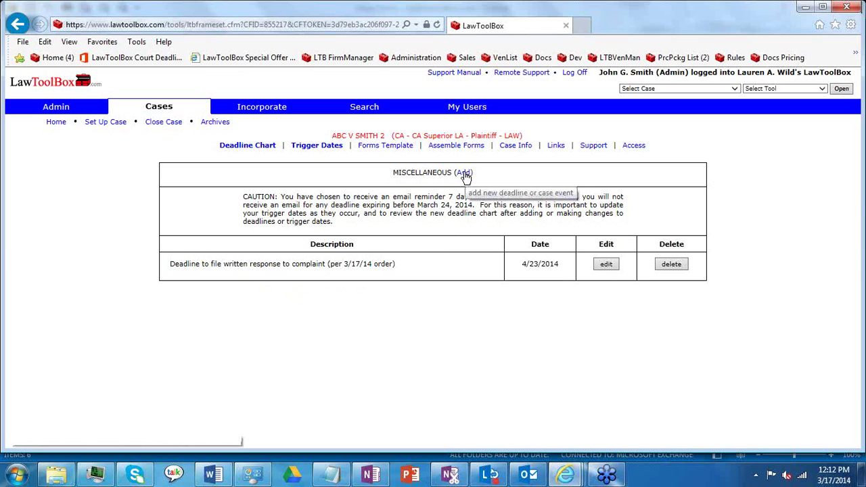
click(465, 174)
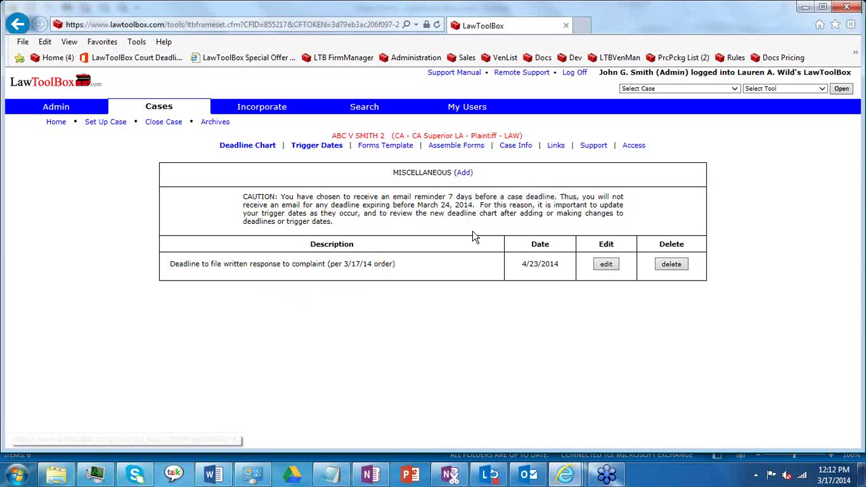
Step: Enter 'abc due (per 3/17/14 order)' dated 4/12/14 and copy that description for the trigger-based row
click(400, 298)
text(abc )
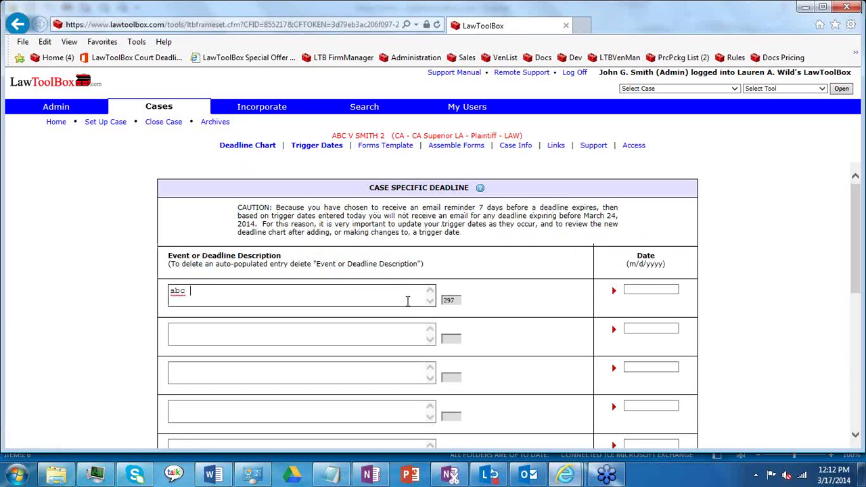
text(due (e)
text(per)
text( 3/17/)
text(14 order))
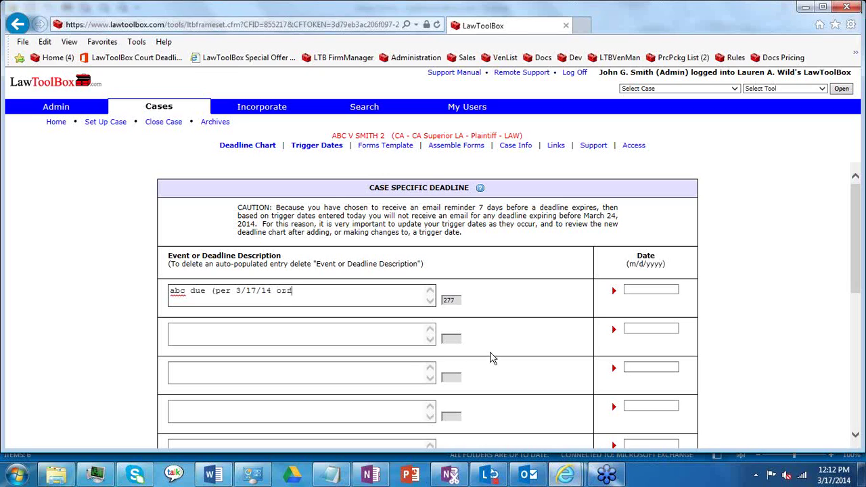
click(639, 291)
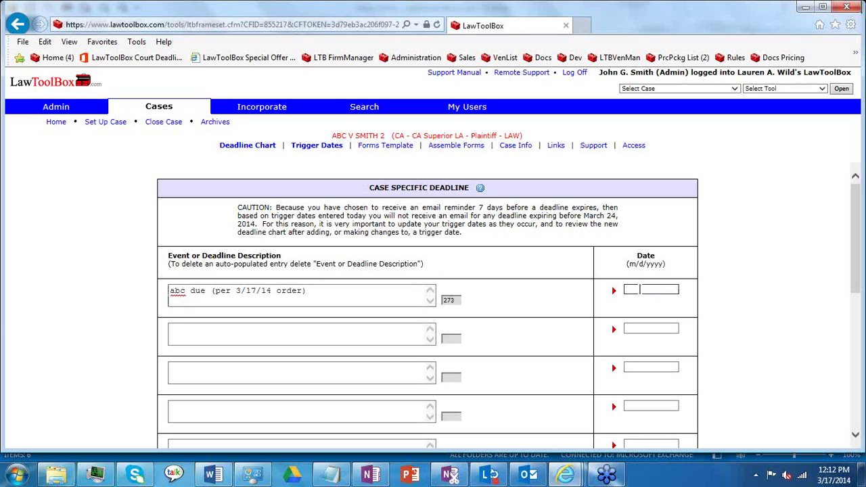
text(4/12/14)
drag(314, 290, 171, 291)
key(ctrl+c)
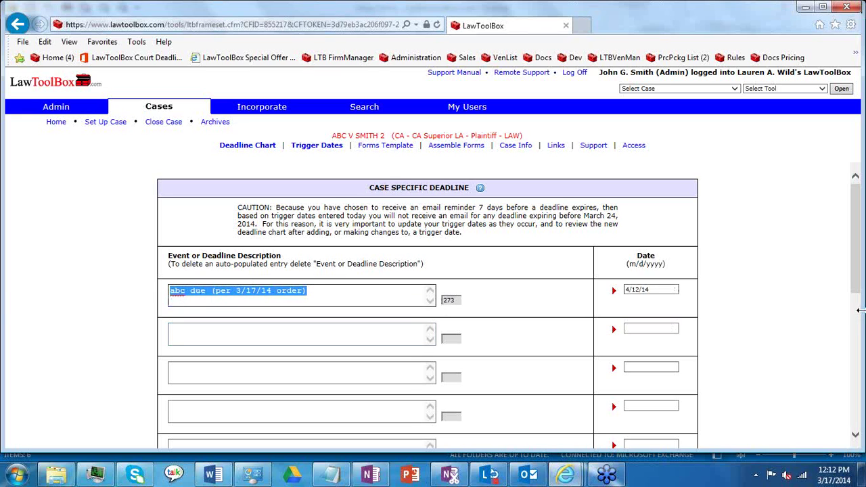
drag(858, 310, 859, 391)
click(265, 292)
Step: Paste the copied description and change it to 'xyz due (hearing - 100, per 3/17/14 order)'
key(ctrl+v)
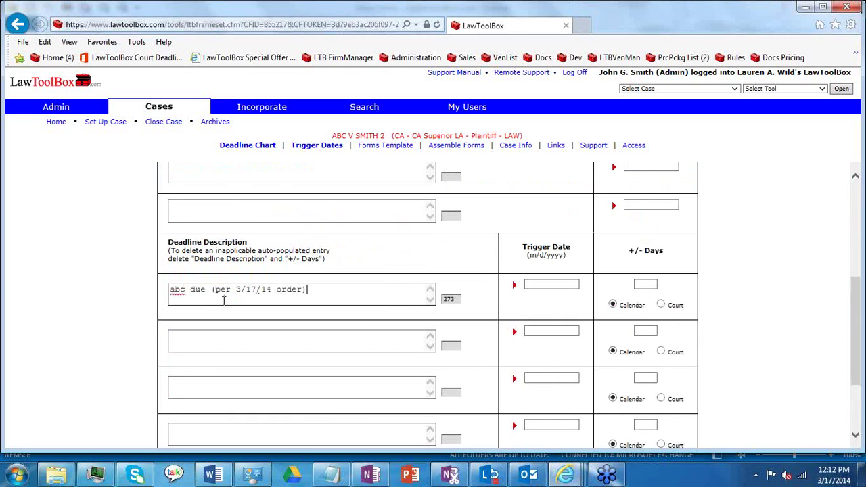
double_click(178, 289)
text(xyz)
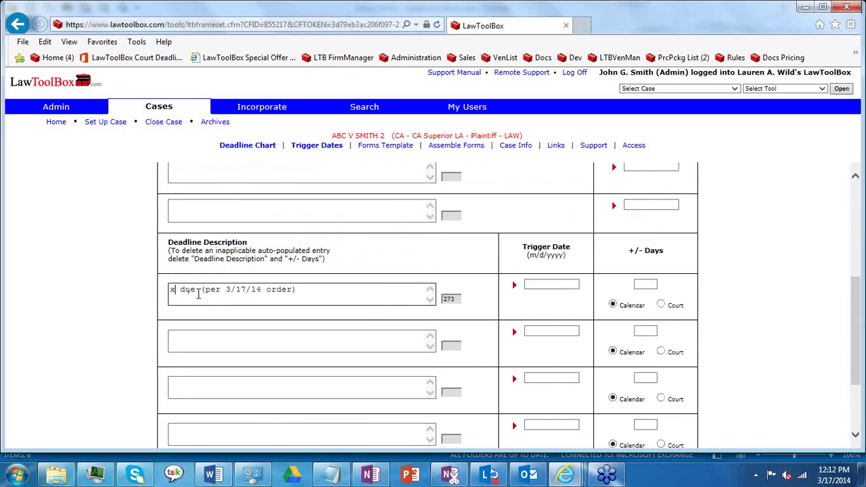
click(216, 291)
text(hearing -)
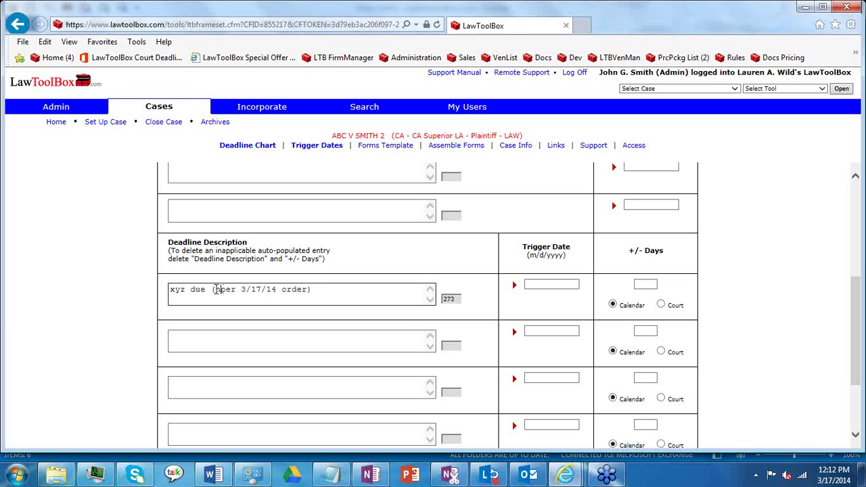
text( 100,)
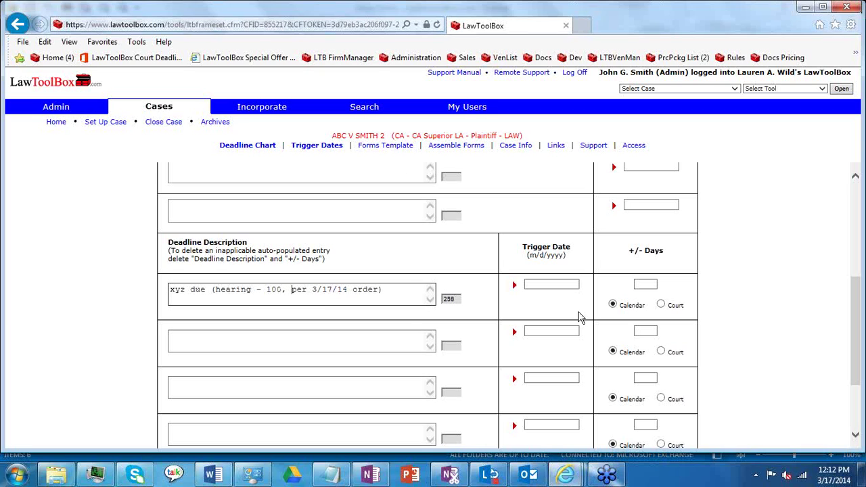
Step: Set trigger date 6/16/14 with a -100 day offset and save the custom deadline
click(541, 287)
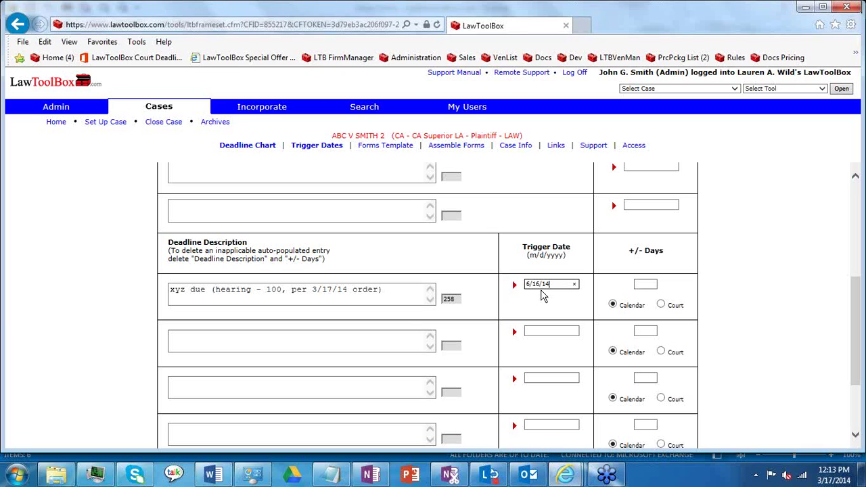
click(640, 285)
drag(857, 346, 857, 433)
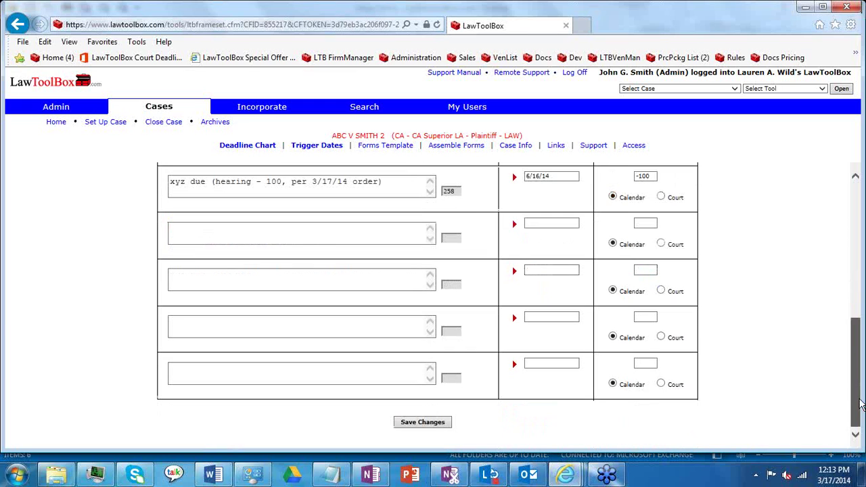
click(420, 367)
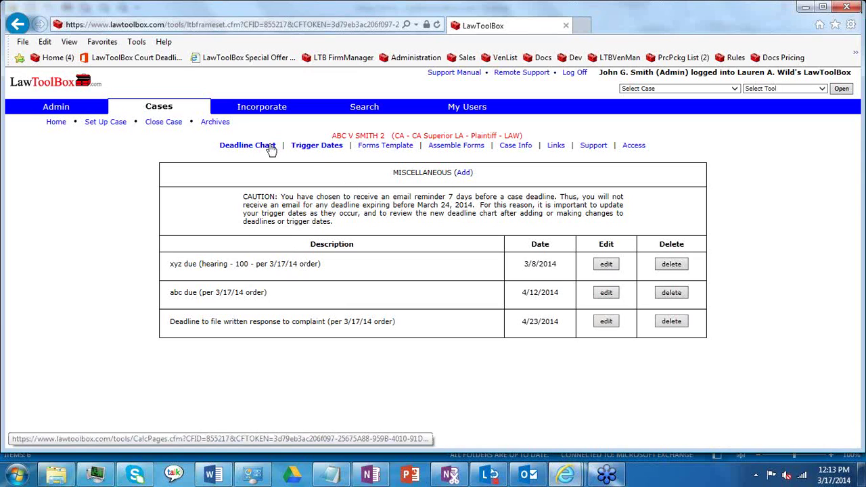
Step: Add a Motions & Hearings entry from Trigger Dates with short description 'abc motion'
click(333, 146)
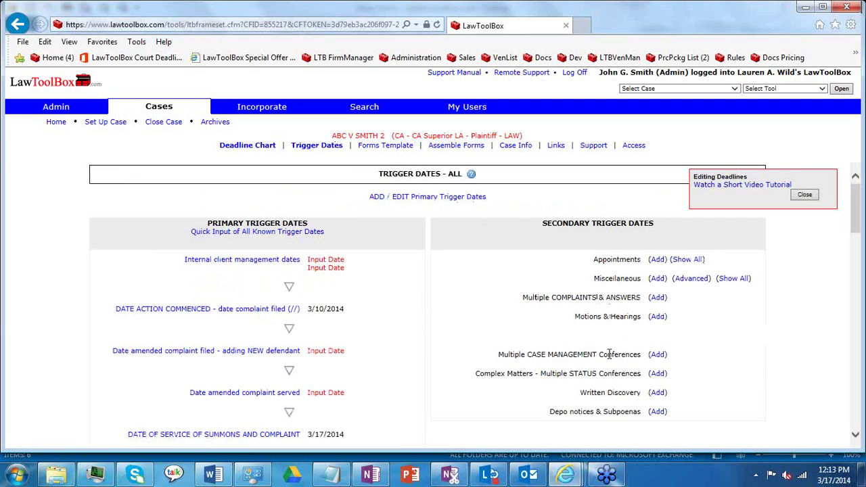
drag(574, 317, 606, 318)
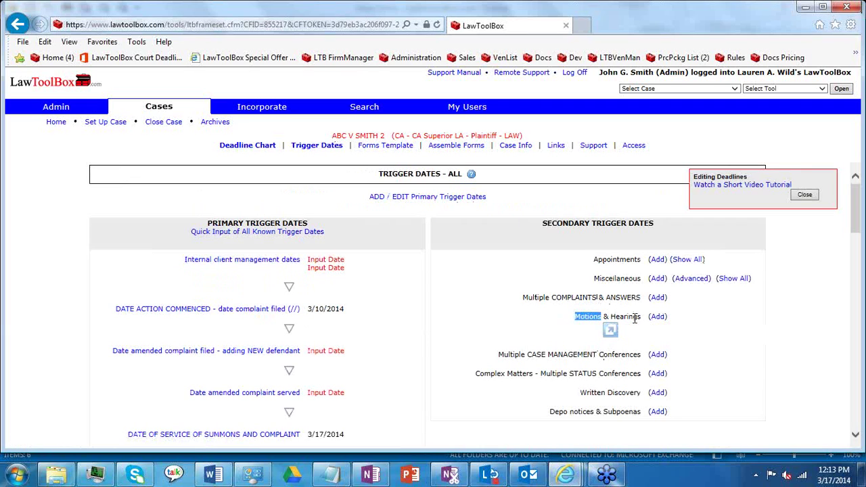
click(658, 317)
click(372, 236)
text(abc )
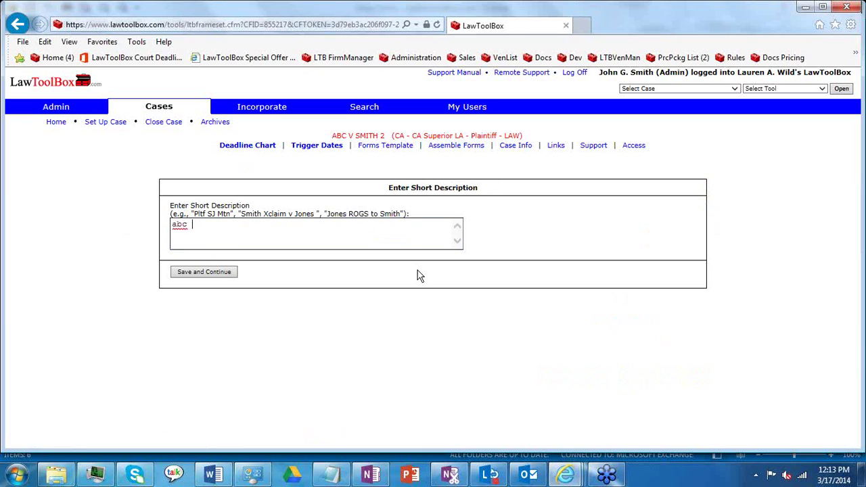
text(motion)
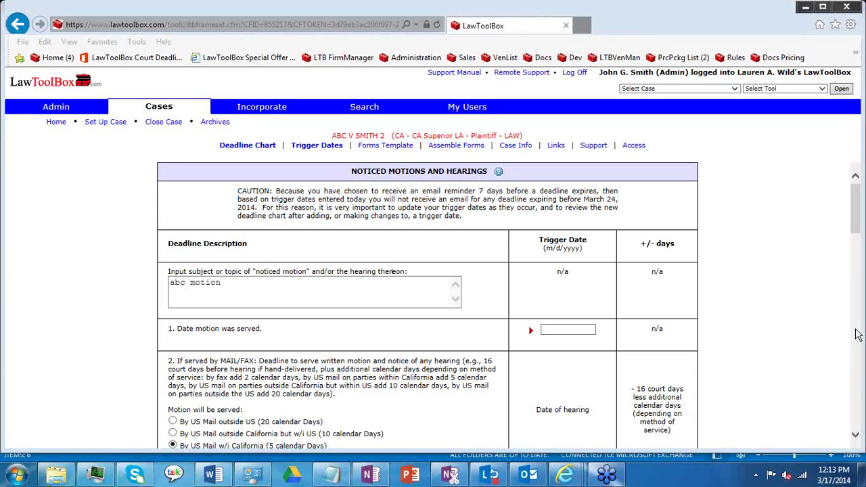
Step: Enter the motion's hearing date 3/24/14 and save its trigger dates
click(580, 331)
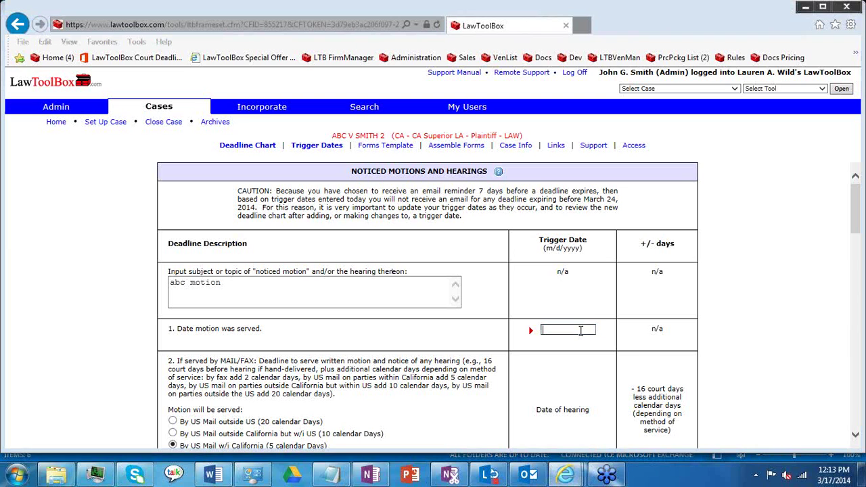
drag(856, 233, 858, 413)
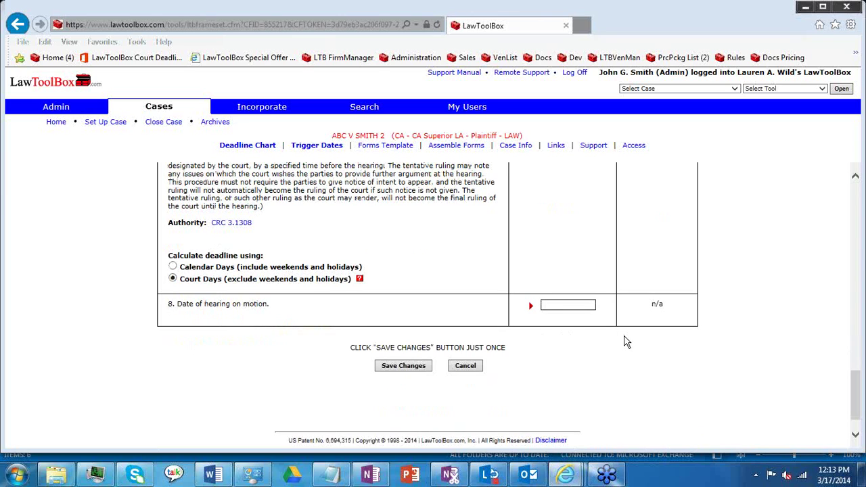
text(/7)
text(4/14)
click(416, 372)
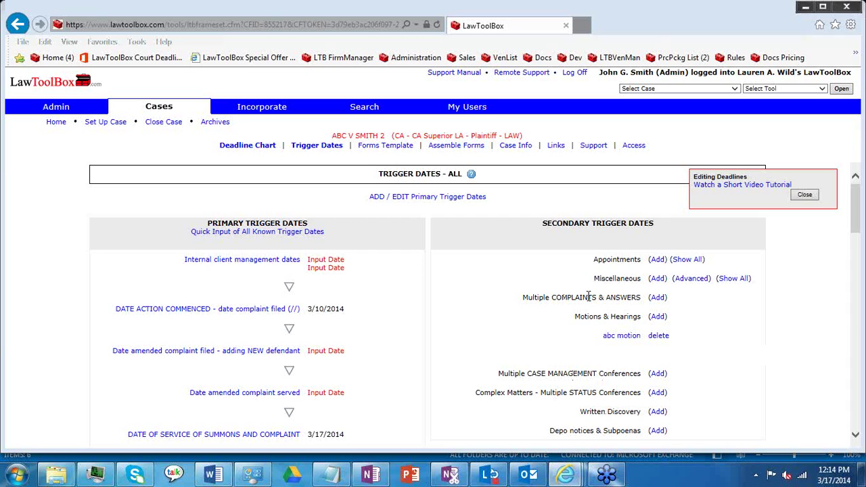
Step: Scroll through the deadline chart's new abc motion deadlines, then go to the Cases Home page
drag(582, 298, 598, 299)
click(552, 310)
click(243, 146)
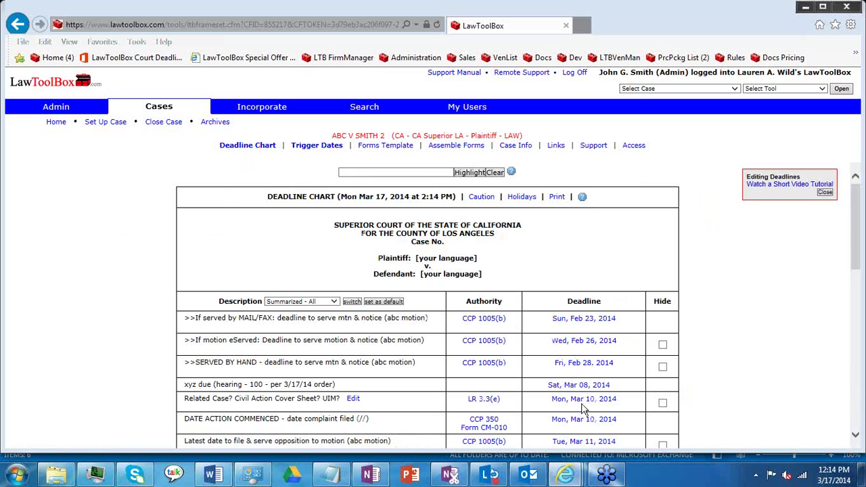
drag(857, 258, 756, 335)
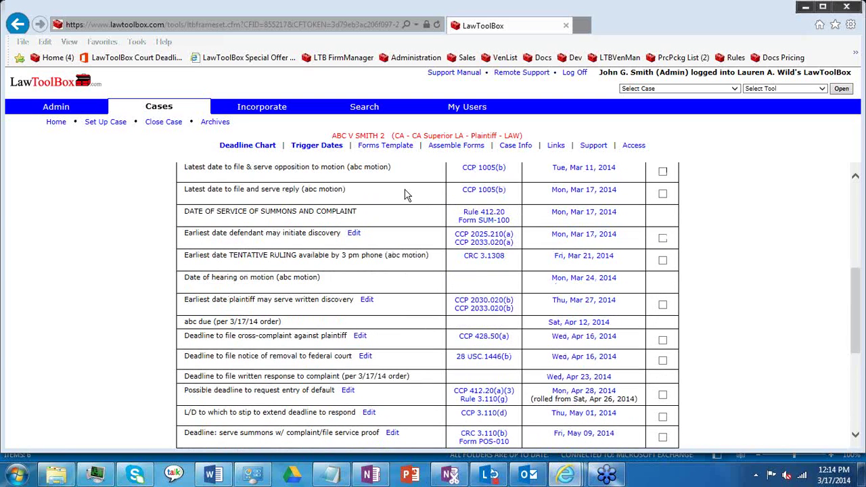
click(57, 123)
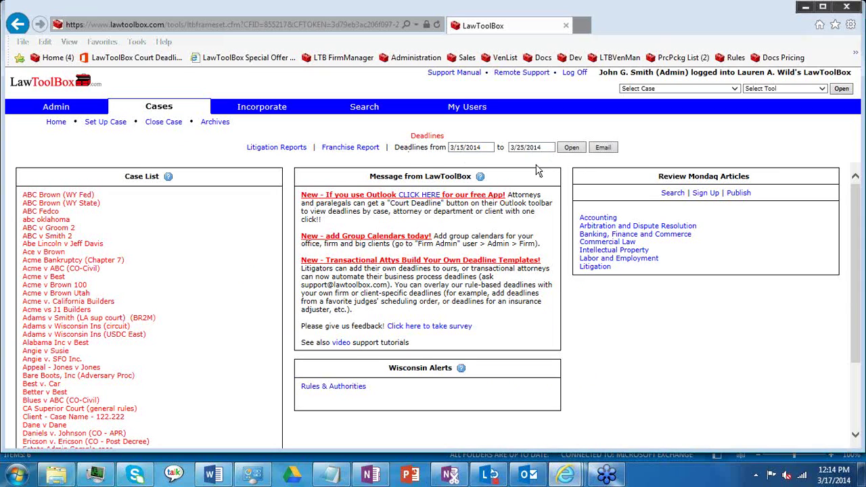
Step: Email the 3/15/2014–3/25/2014 deadlines to one attorney and one support staff member, then go back to Cases home
click(603, 148)
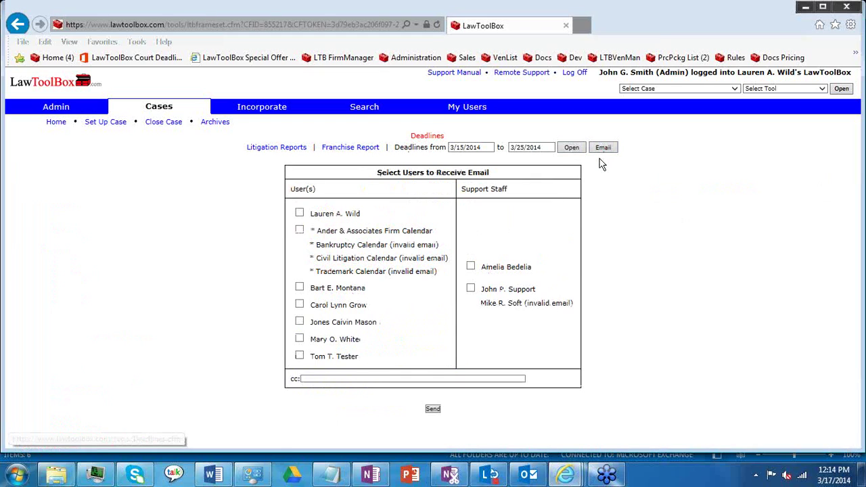
click(299, 213)
click(471, 266)
click(433, 409)
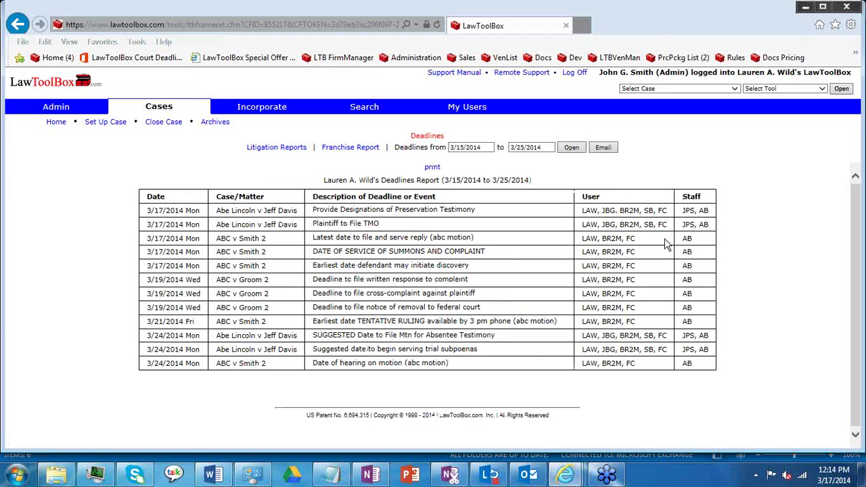
click(57, 123)
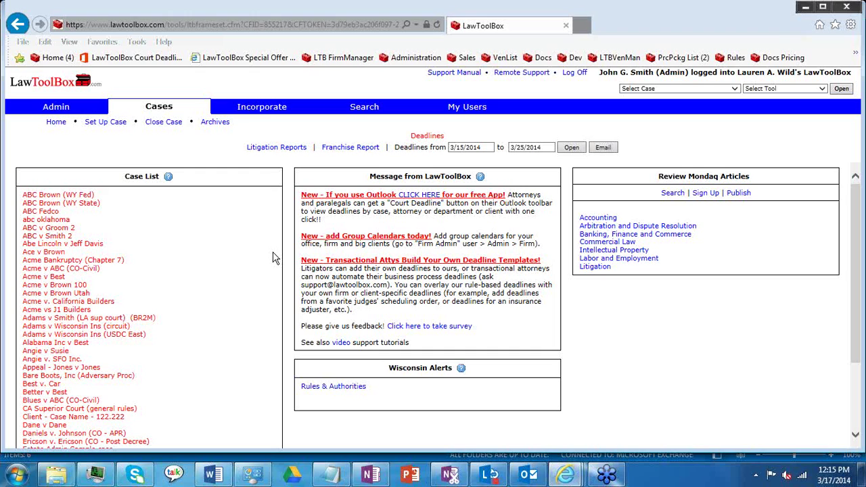
click(289, 151)
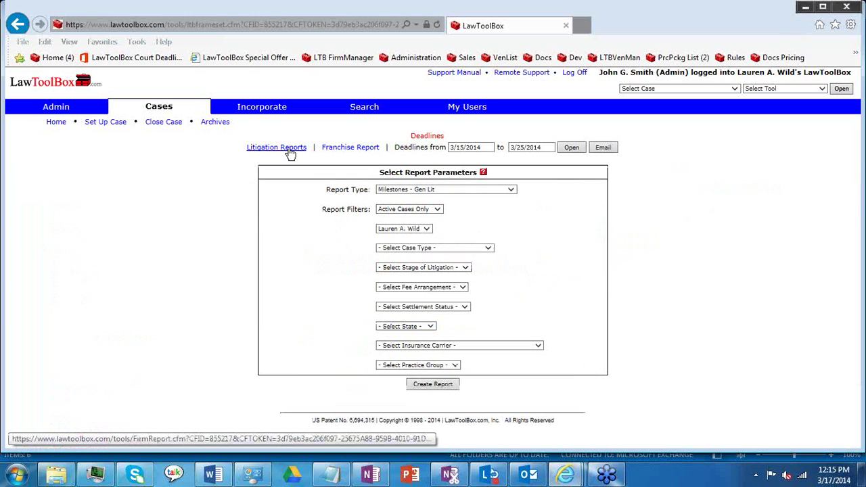
click(61, 124)
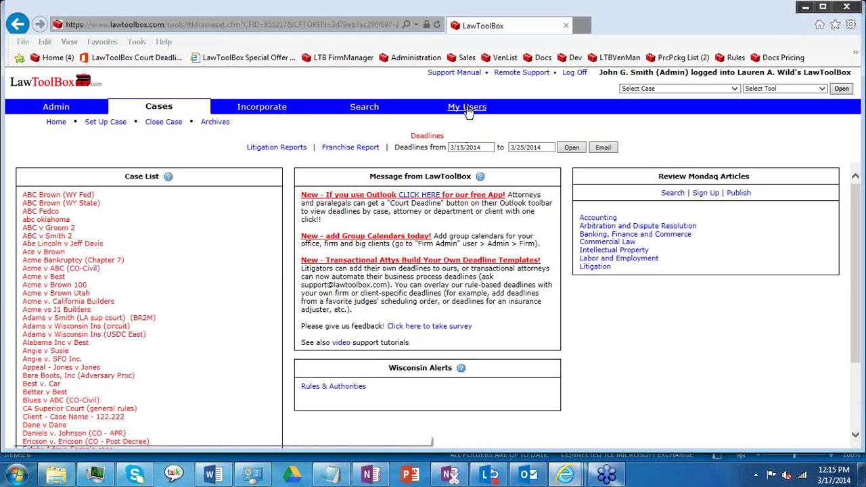
Step: Switch to another attorney's account and list its deadlines from 3/15/2014 to 3/25/2014
click(467, 108)
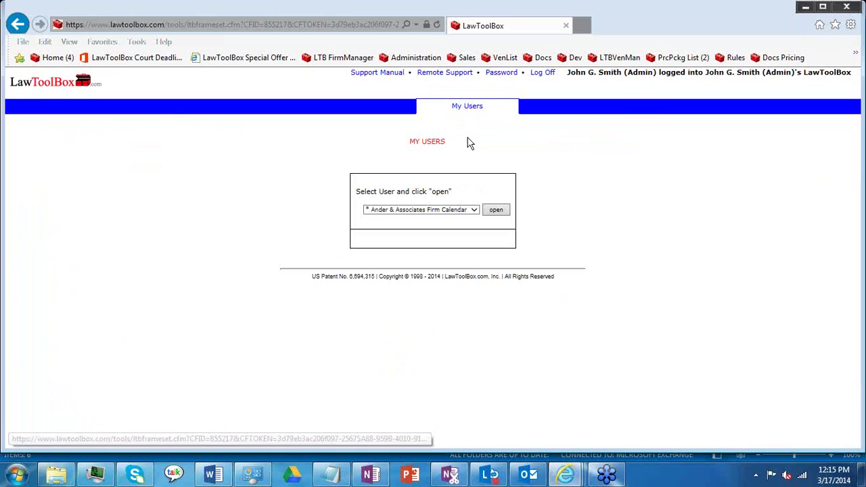
click(474, 210)
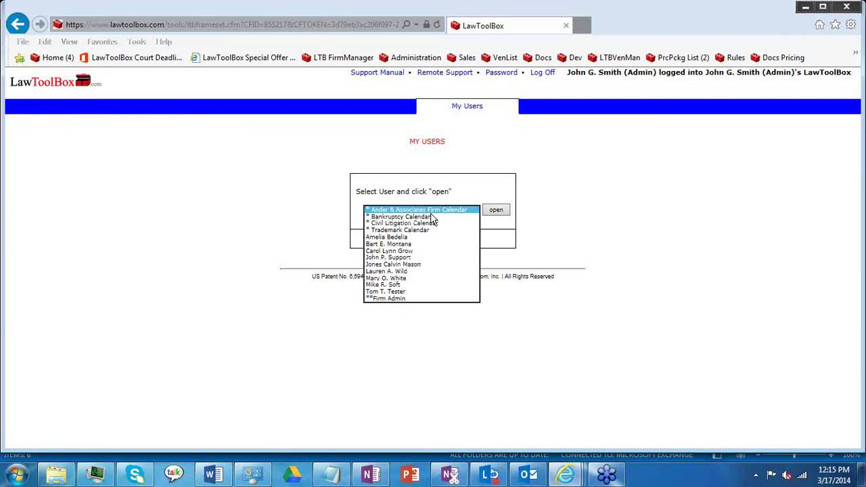
click(404, 278)
click(501, 213)
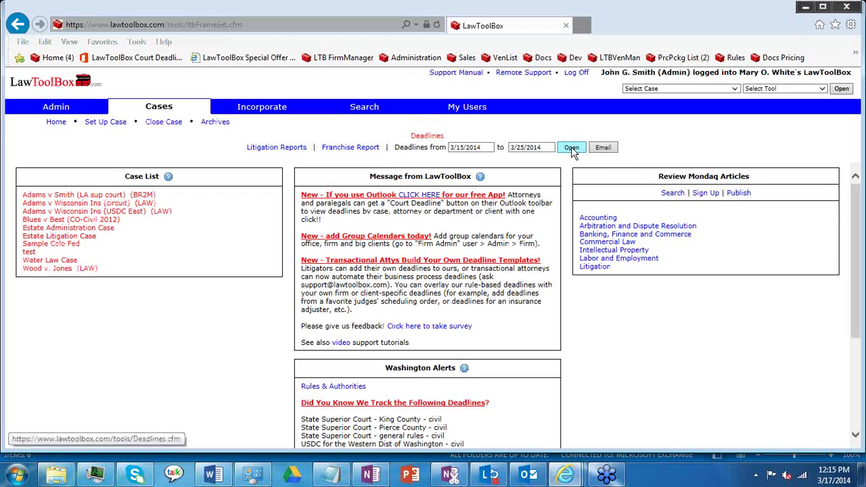
click(572, 147)
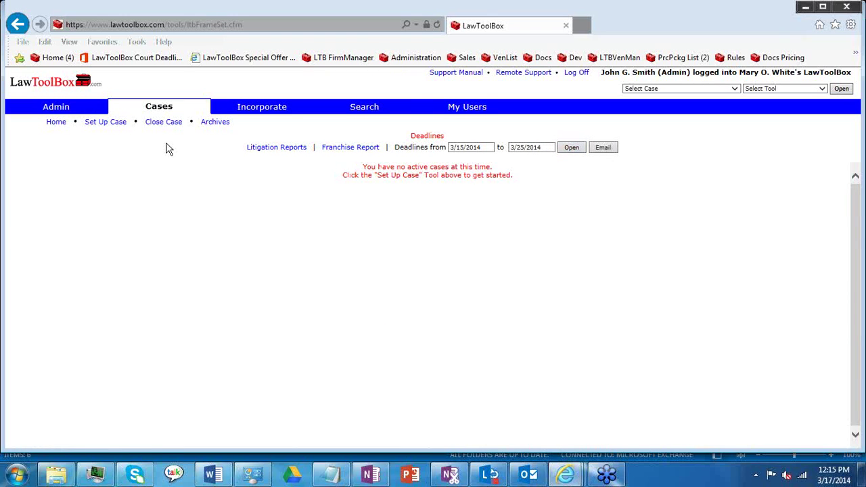
Step: Generate the litigation Milestones report and highlight its Trial Date column
click(55, 122)
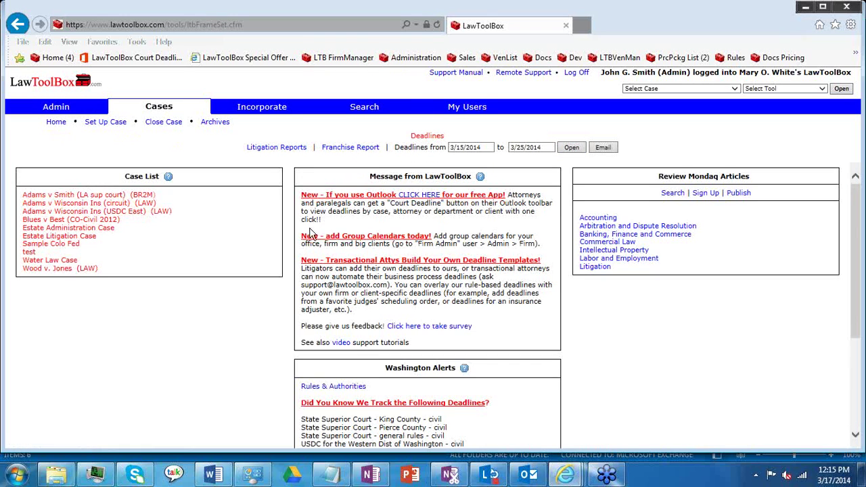
click(283, 150)
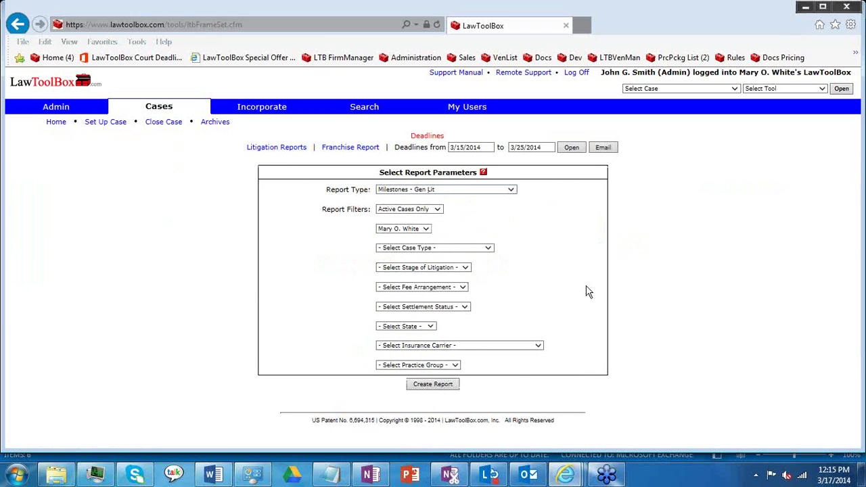
click(437, 385)
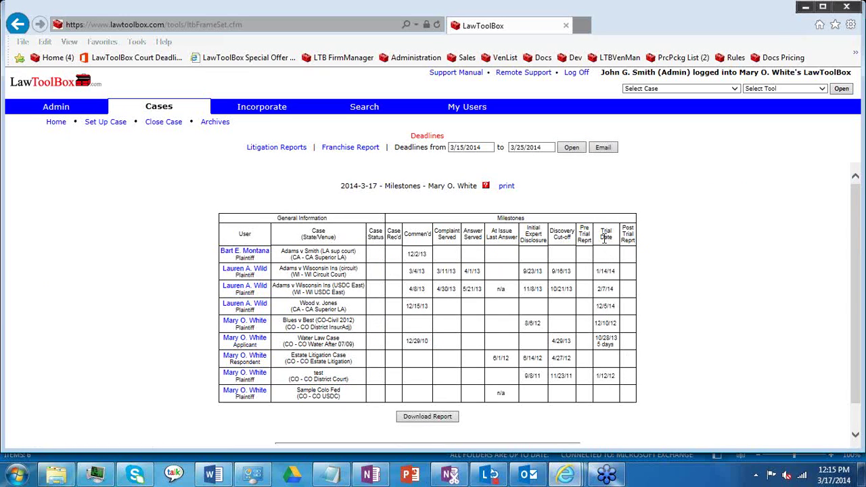
drag(601, 230, 610, 269)
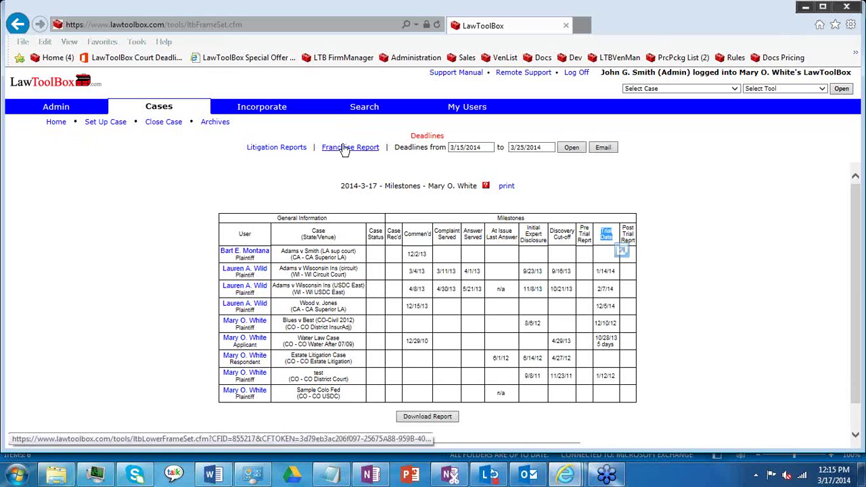
click(472, 111)
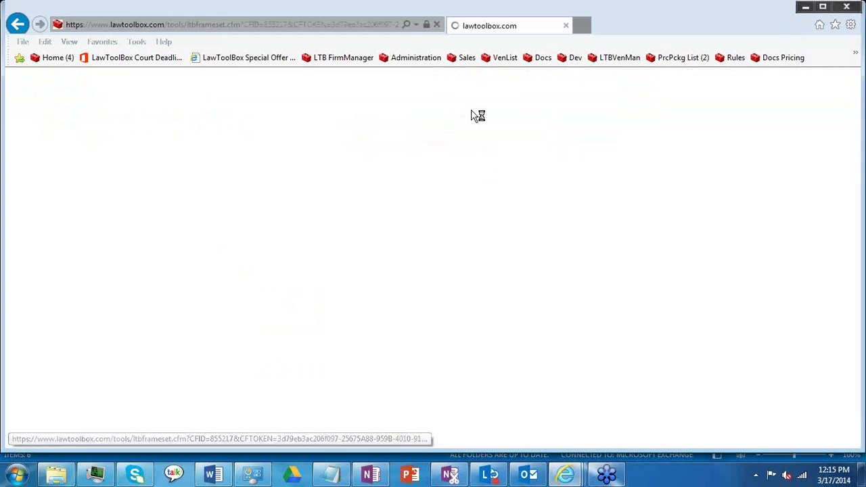
Step: Open another attorney's LawToolBox and bring up the Abe Lincoln v Jeff Davis deadline chart
click(472, 210)
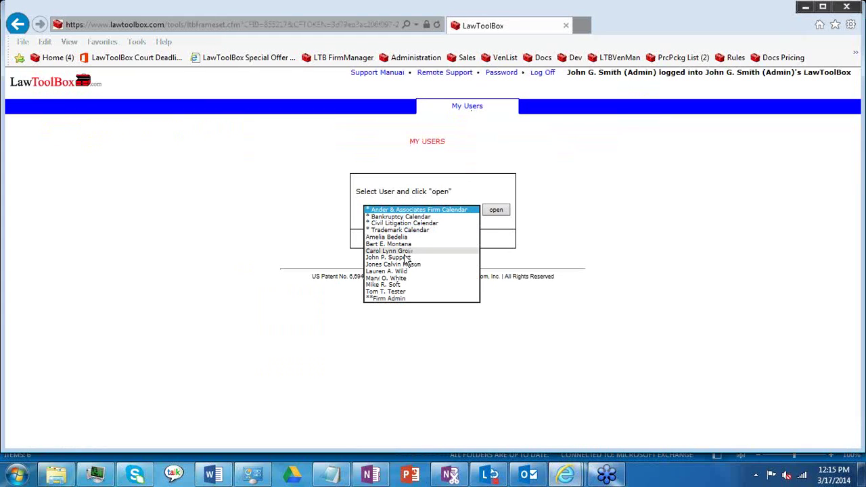
click(398, 271)
click(494, 211)
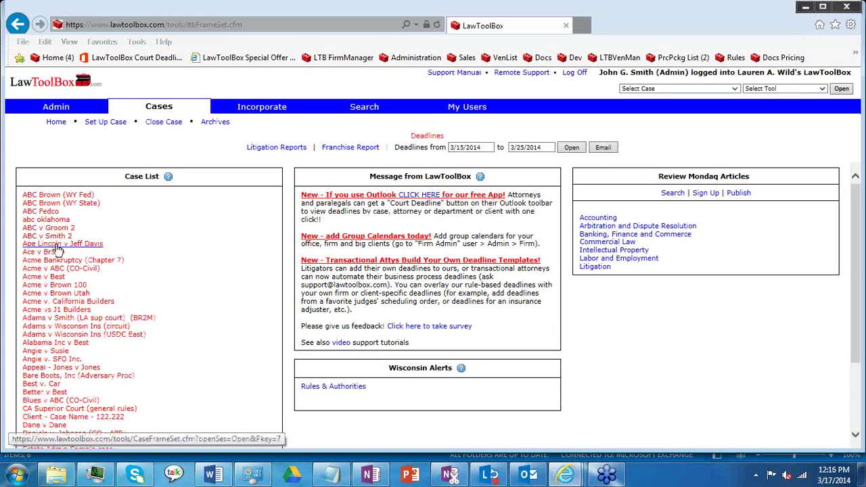
click(202, 241)
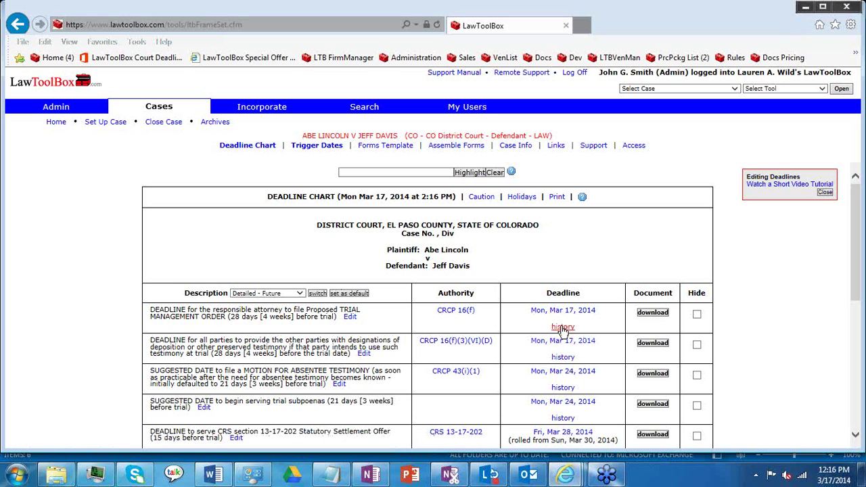
Step: Review the first deadline's change history, then show trigger dates with Miscellaneous highlighted
click(563, 328)
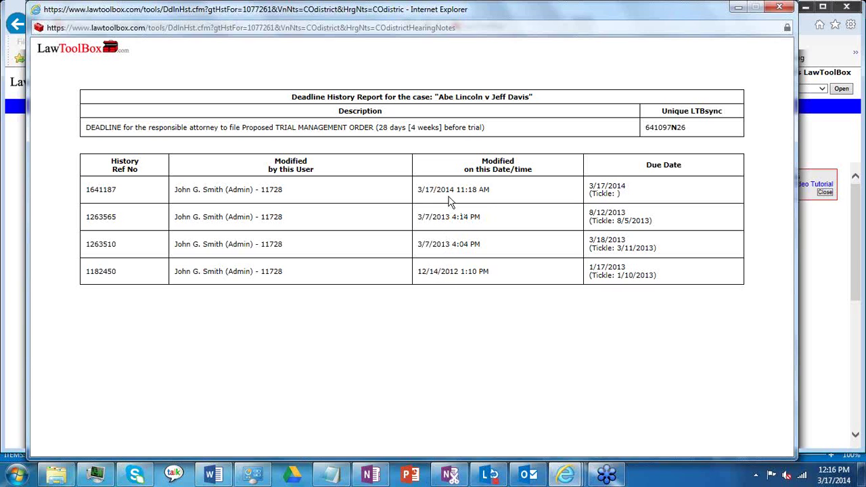
click(778, 8)
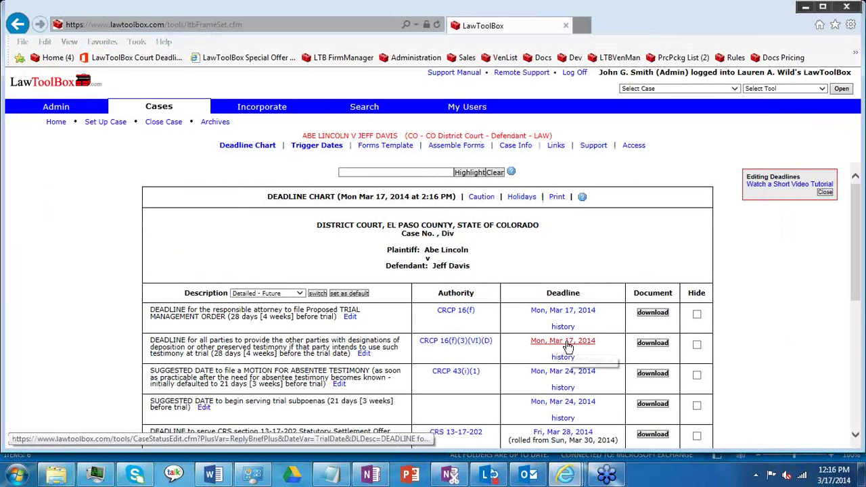
click(304, 147)
drag(596, 284, 639, 286)
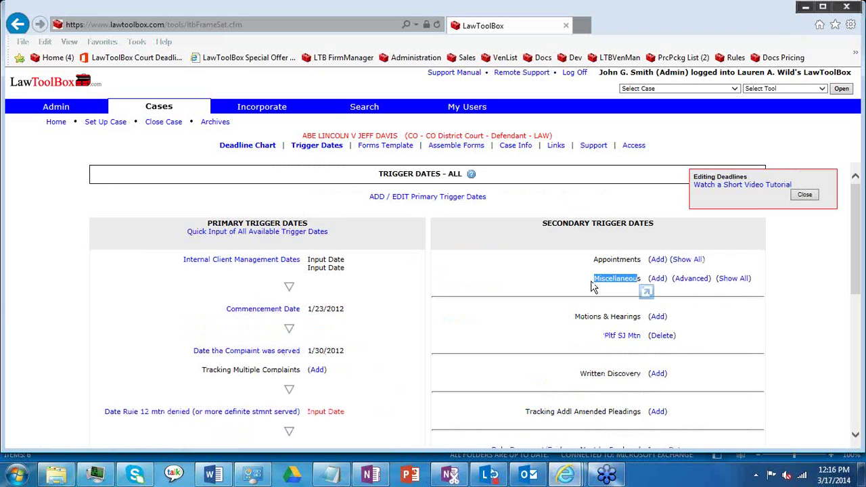
Step: Open Manage Templates from Advanced and inspect the first row's day-offset unit choices
click(692, 278)
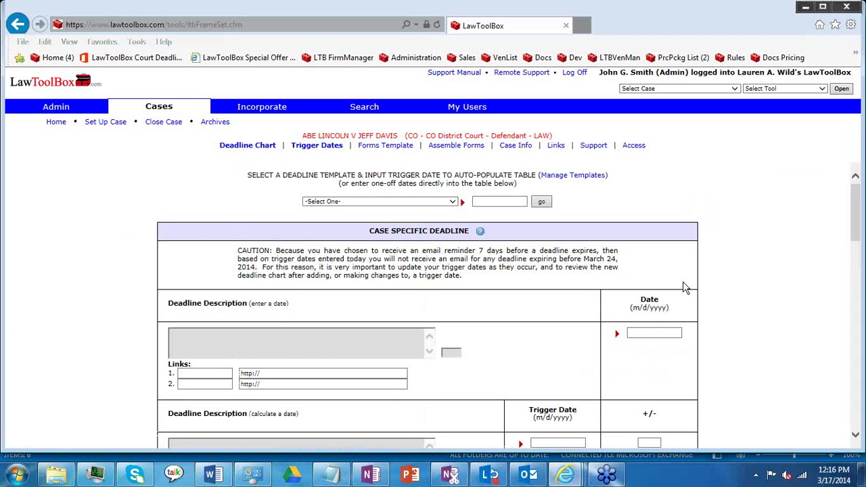
click(592, 176)
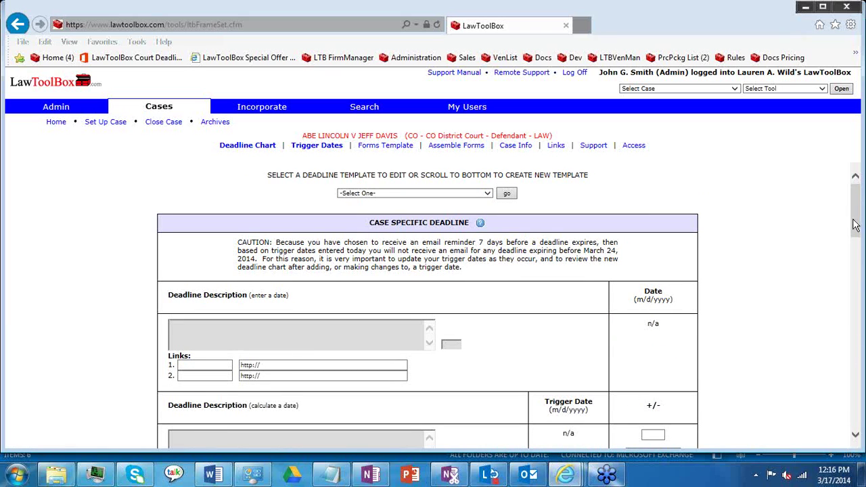
drag(853, 234, 854, 281)
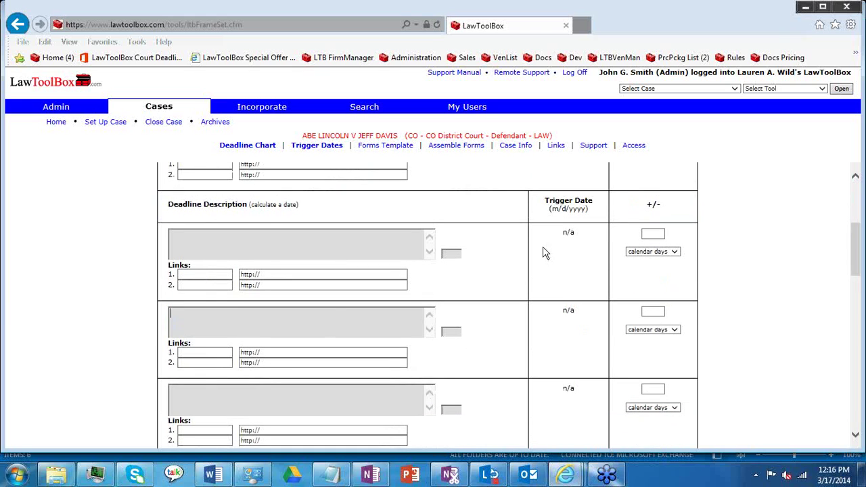
click(653, 233)
click(675, 252)
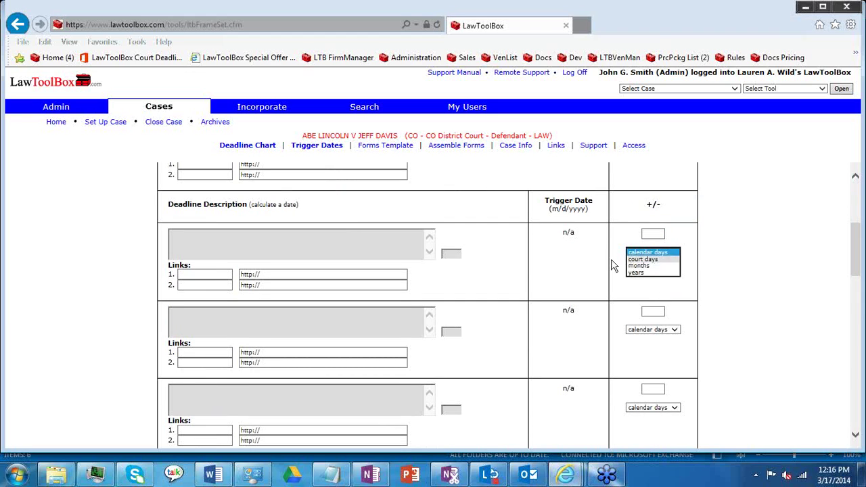
click(545, 269)
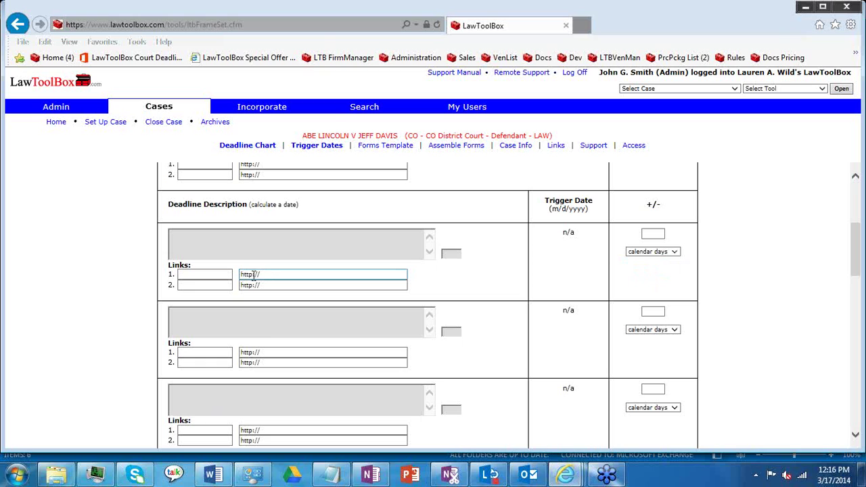
drag(855, 264, 854, 413)
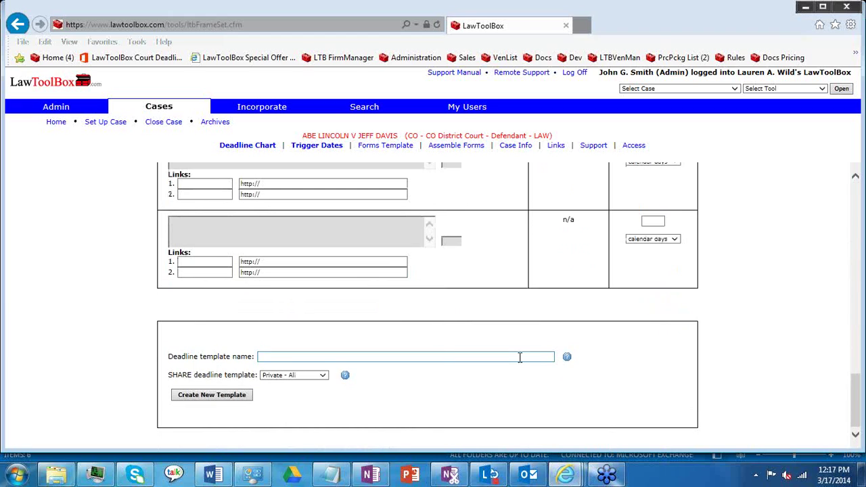
Step: Check the template sharing options, leaving Private - All, and return to Cases home
click(324, 377)
click(333, 335)
click(57, 127)
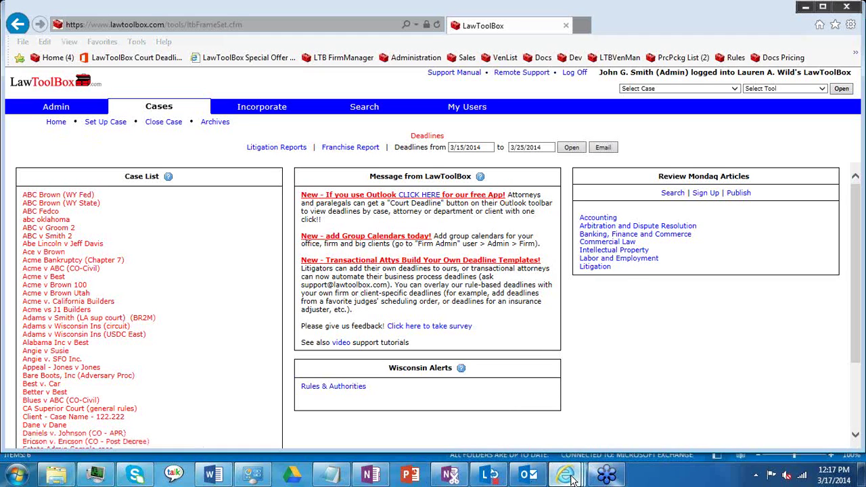
Step: Play the LTB Support Deadlines in Outlook tutorial full screen, skipping ahead to the Outlook tasks part
mouse_move(572, 479)
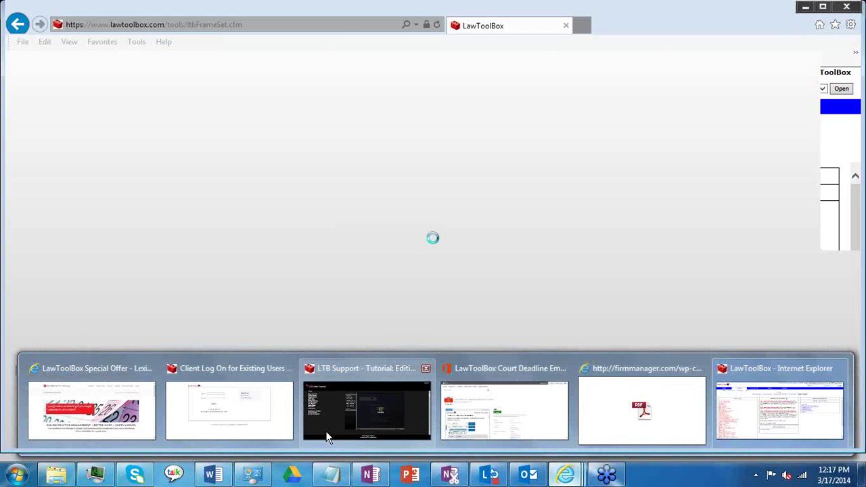
click(326, 437)
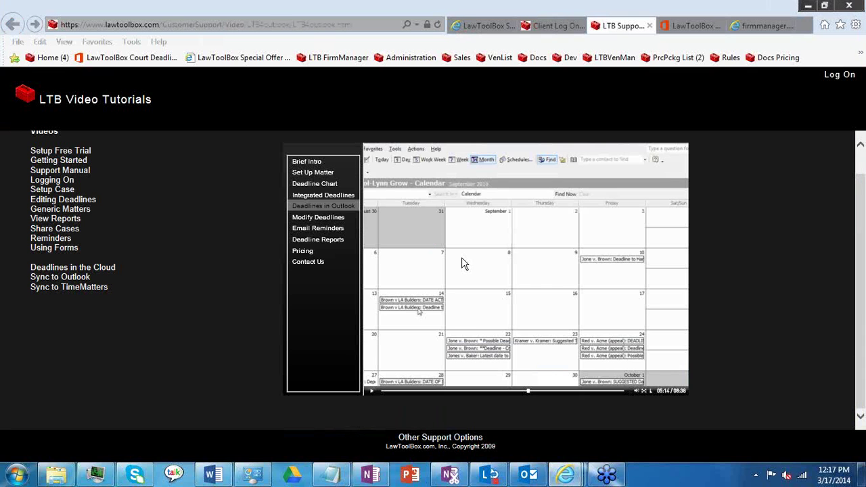
click(643, 391)
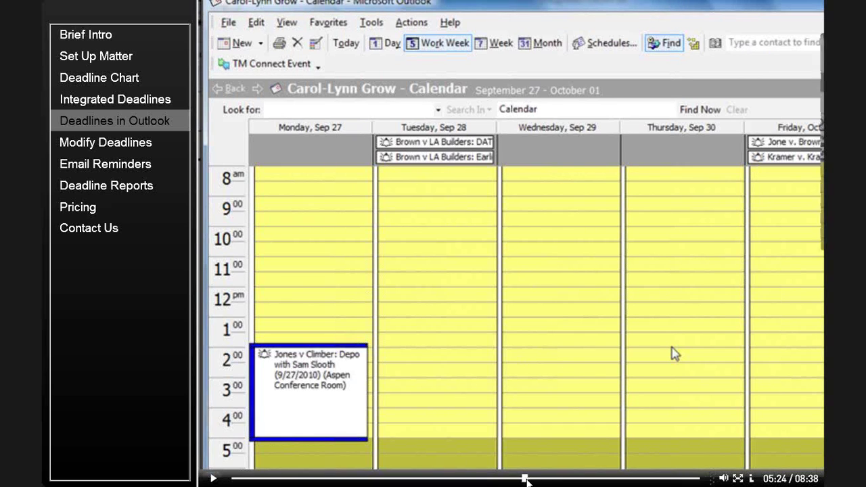
click(527, 479)
click(527, 480)
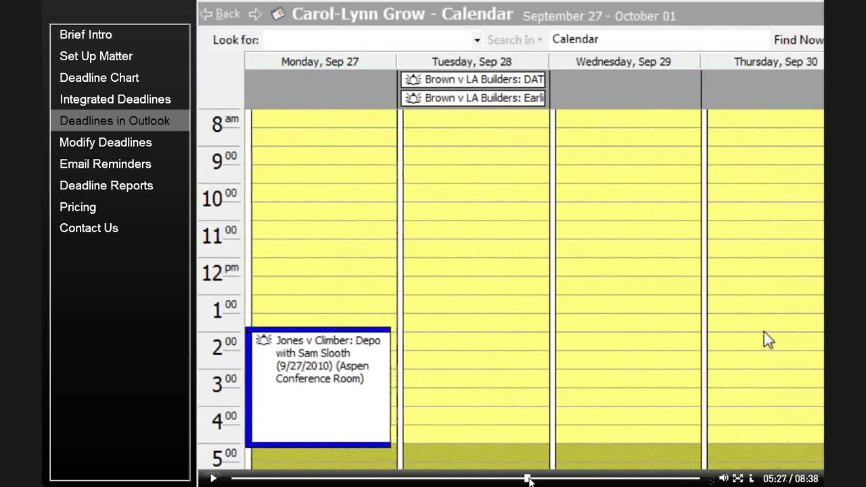
click(534, 479)
click(539, 480)
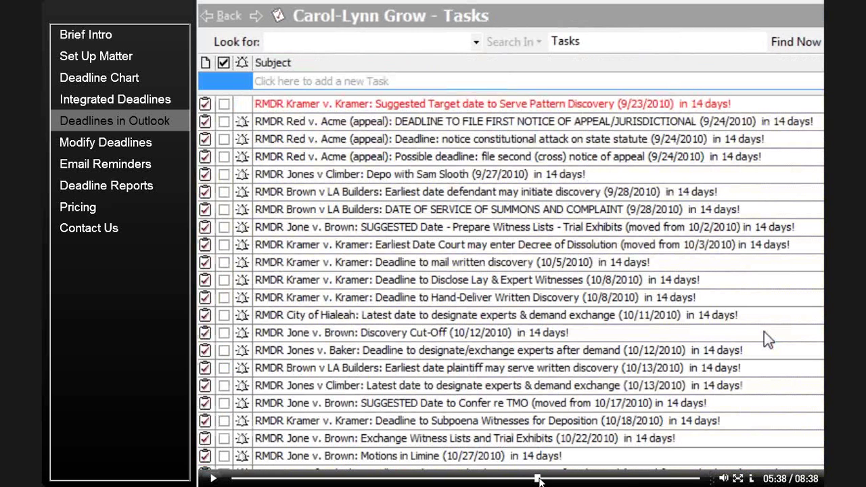
click(539, 479)
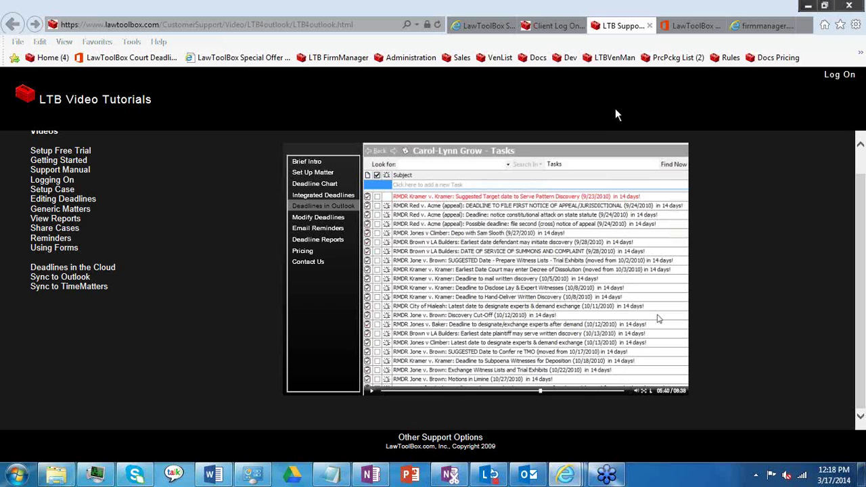
Step: View the LawToolBox Court Deadline Email App store page, then the Firm Manager pricing sheet
click(677, 27)
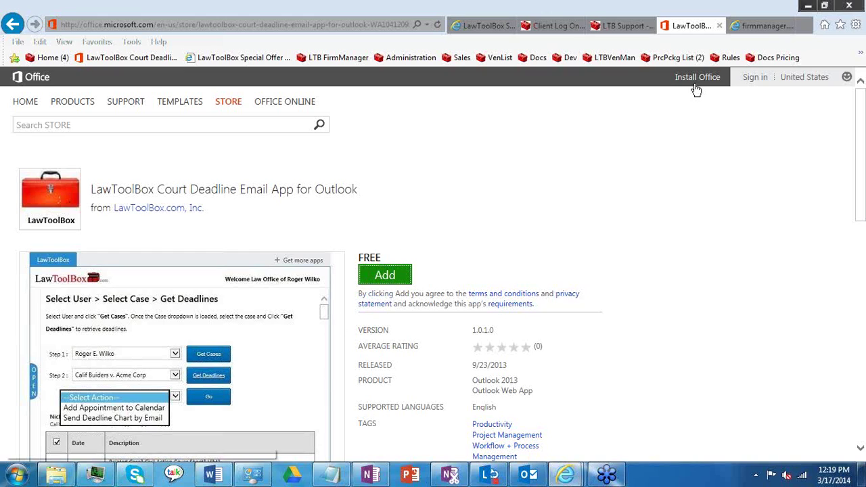
click(750, 31)
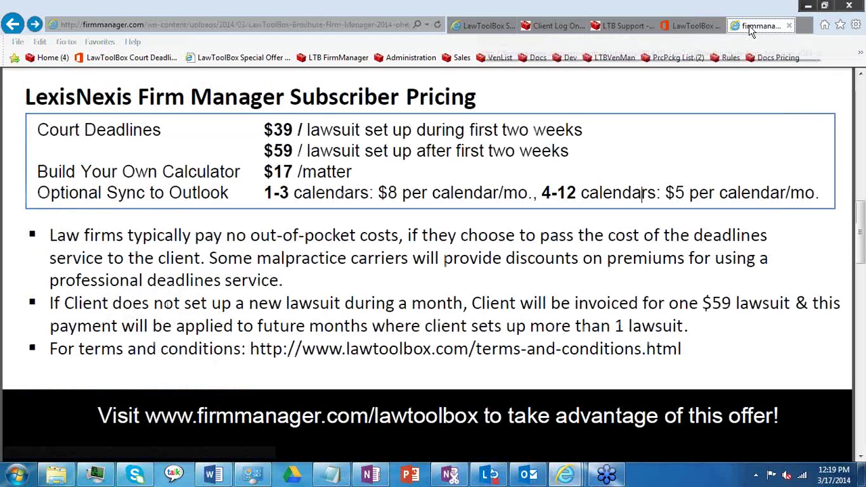